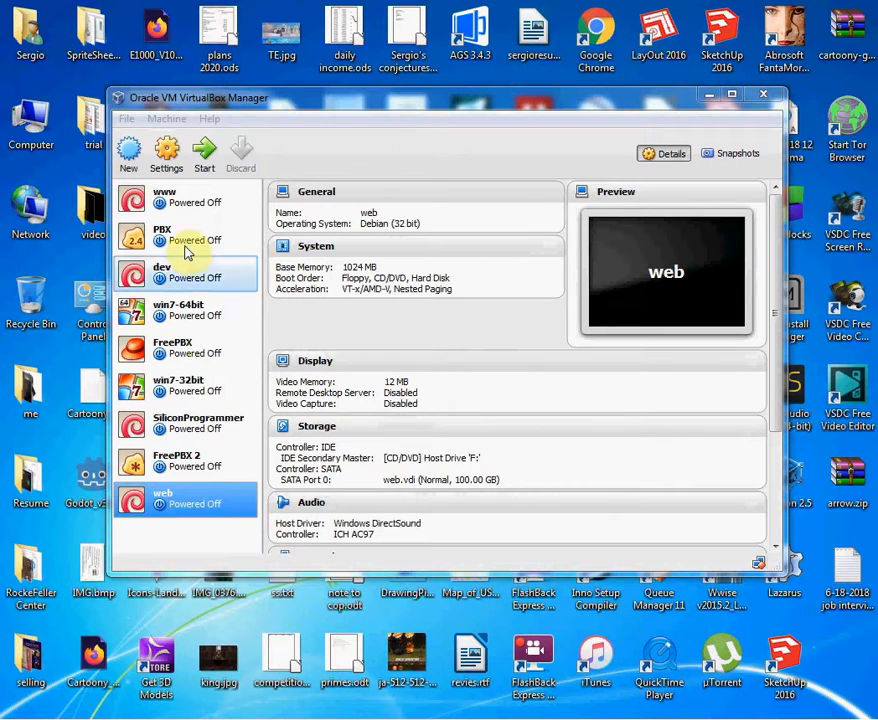
- Start the web virtual machine and sign in to its Debian desktop with the account password
left_click(207, 152)
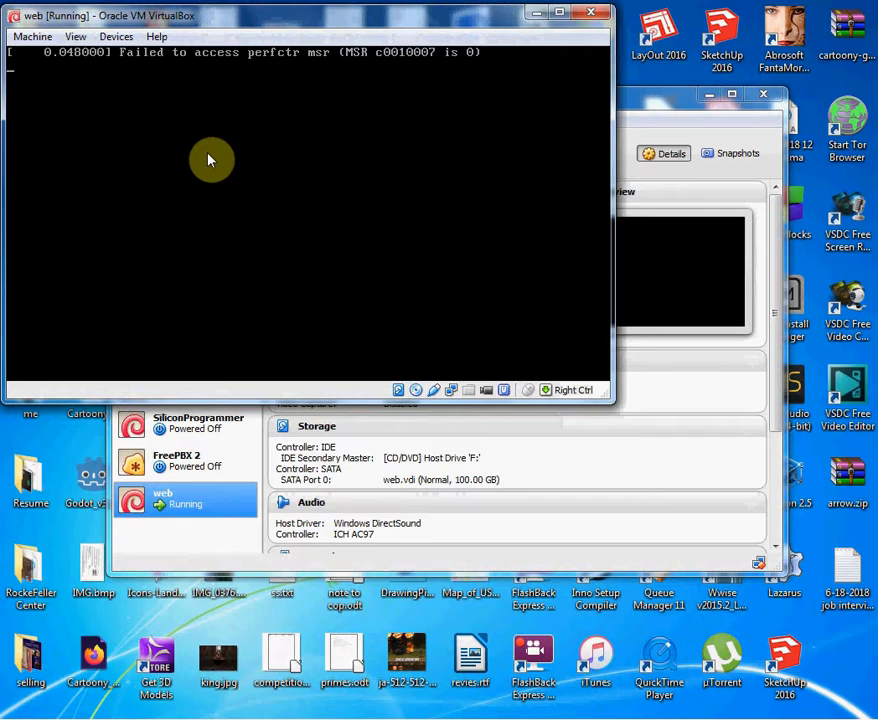
left_click(209, 160)
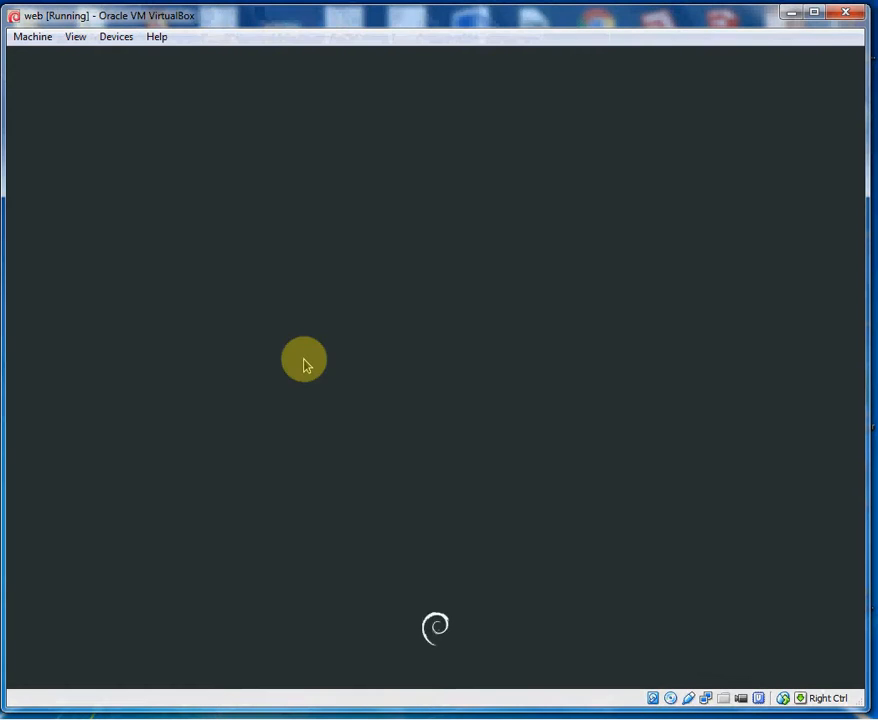
left_click(400, 364)
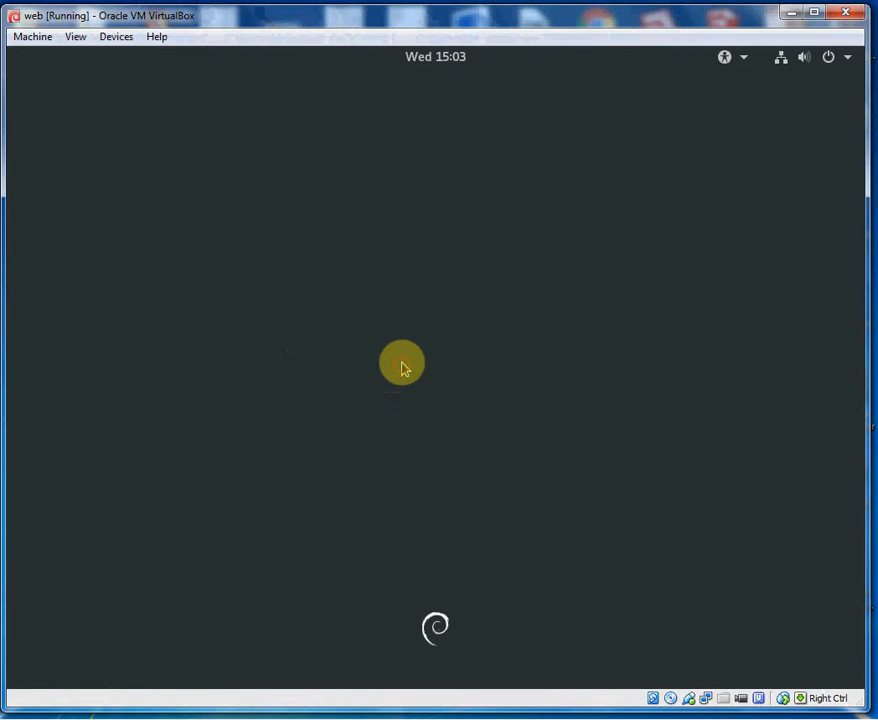
type("••")
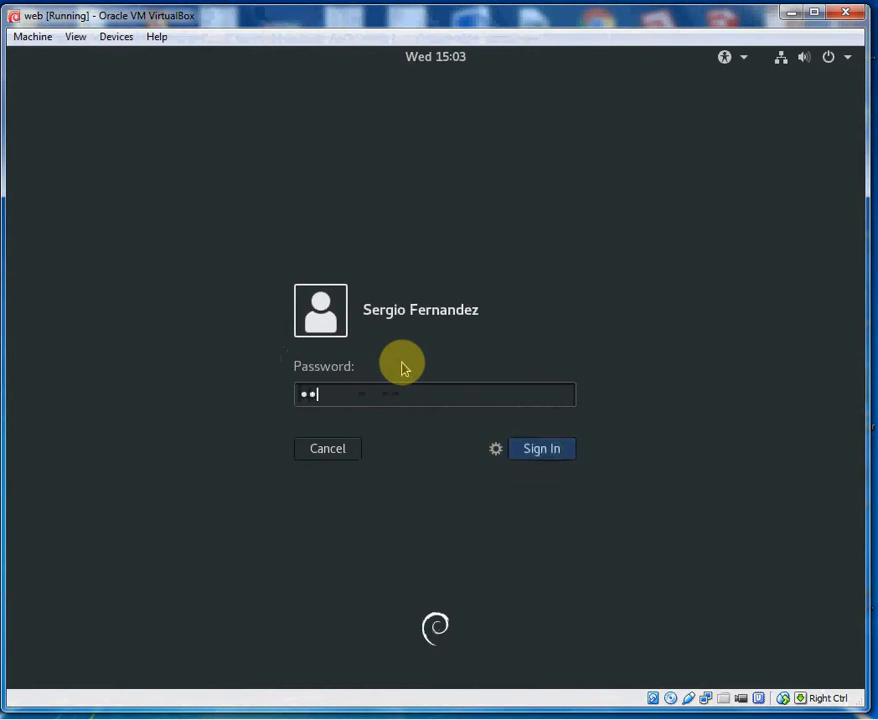
type("••••••")
key("Return")
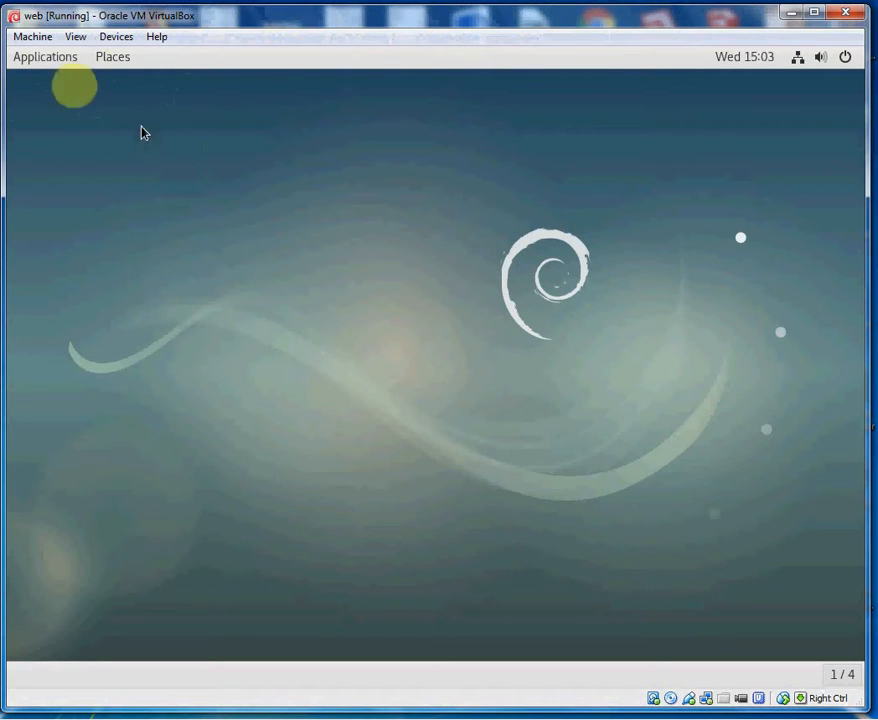
- Open the Disks utility, examine the size and mount point of partitions 5 and 8, and close it
left_click(38, 58)
mouse_move(86, 349)
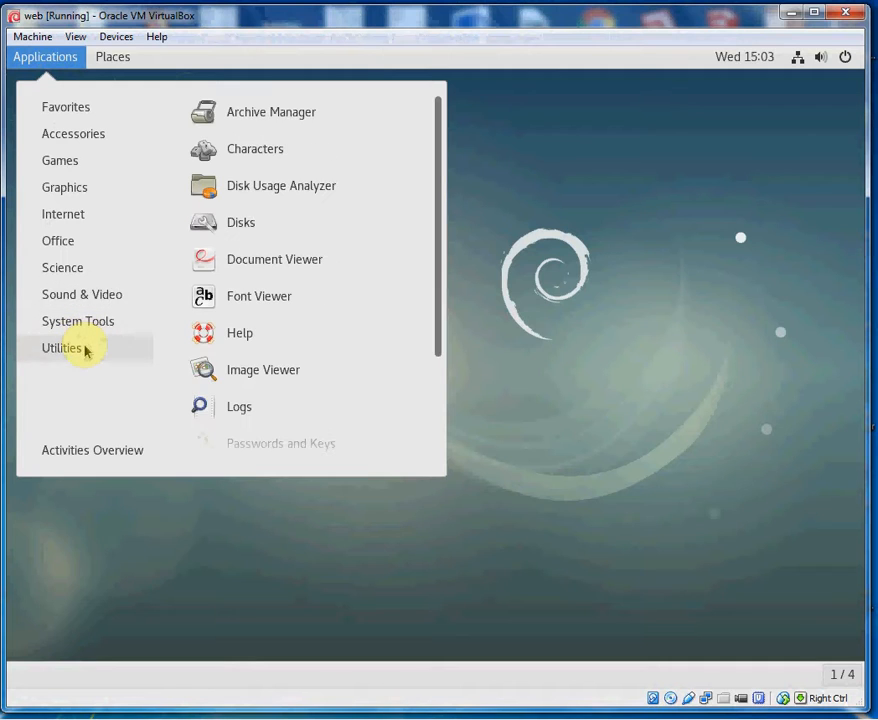
left_click(256, 221)
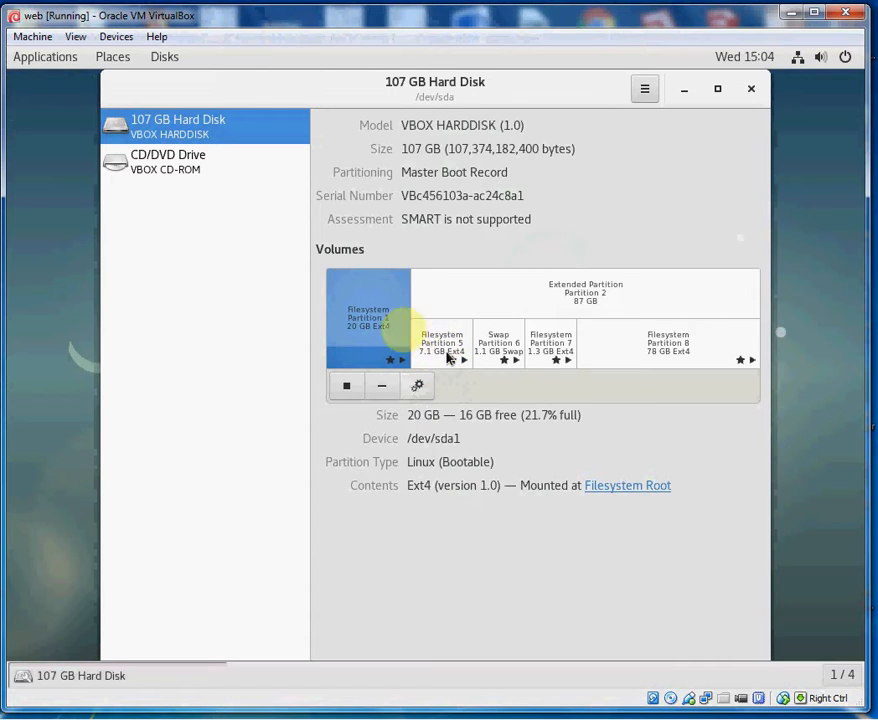
left_click(455, 343)
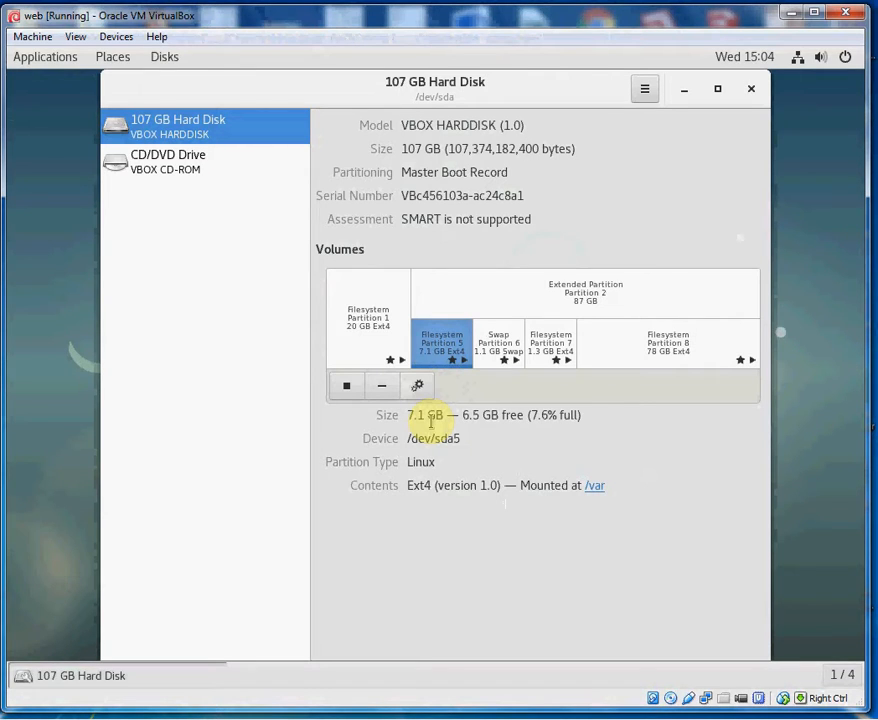
left_click(673, 350)
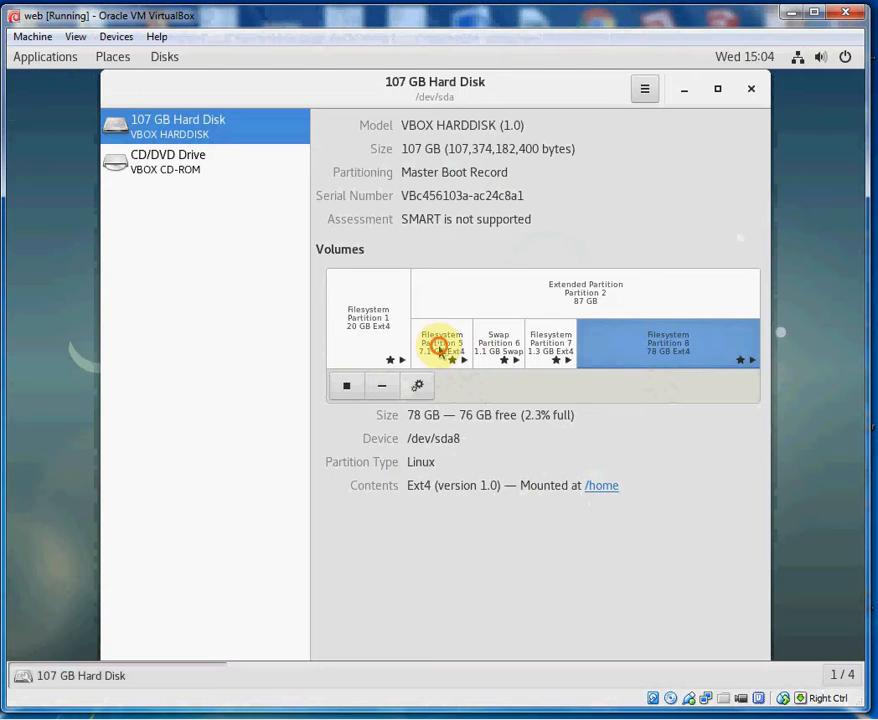
left_click(438, 346)
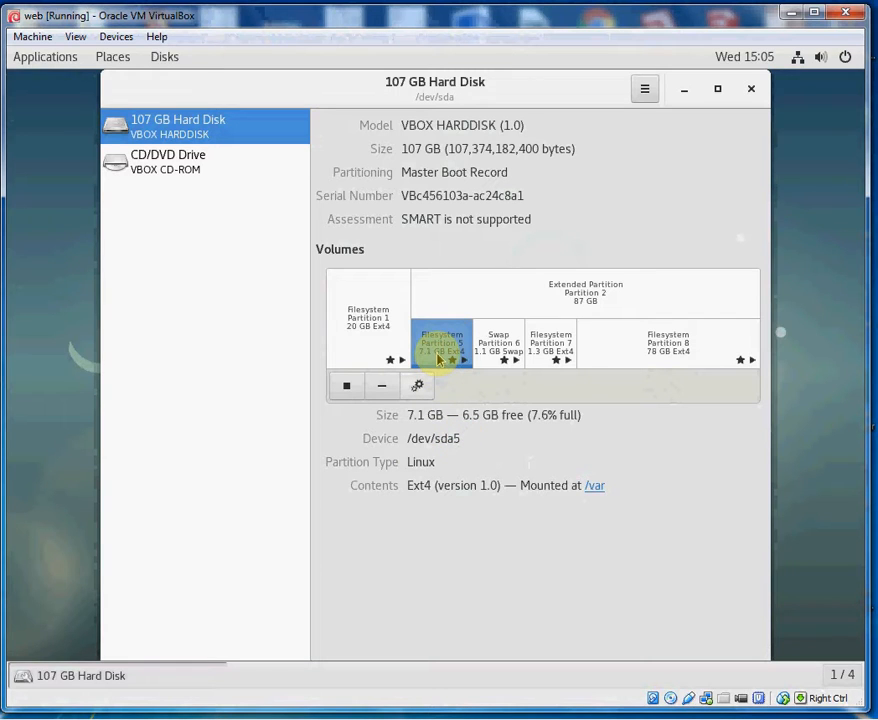
left_click(645, 345)
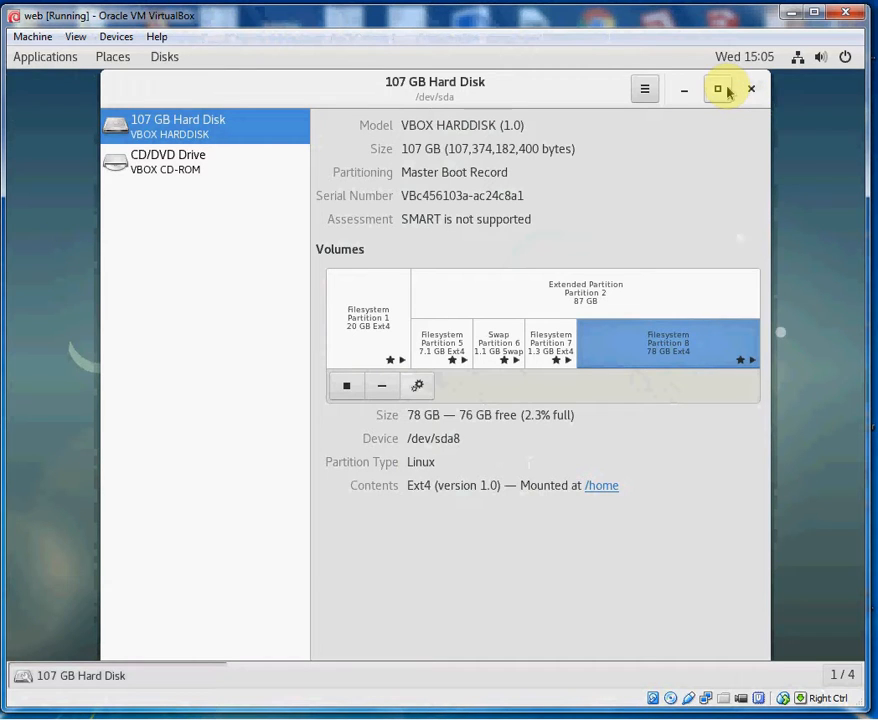
left_click(751, 89)
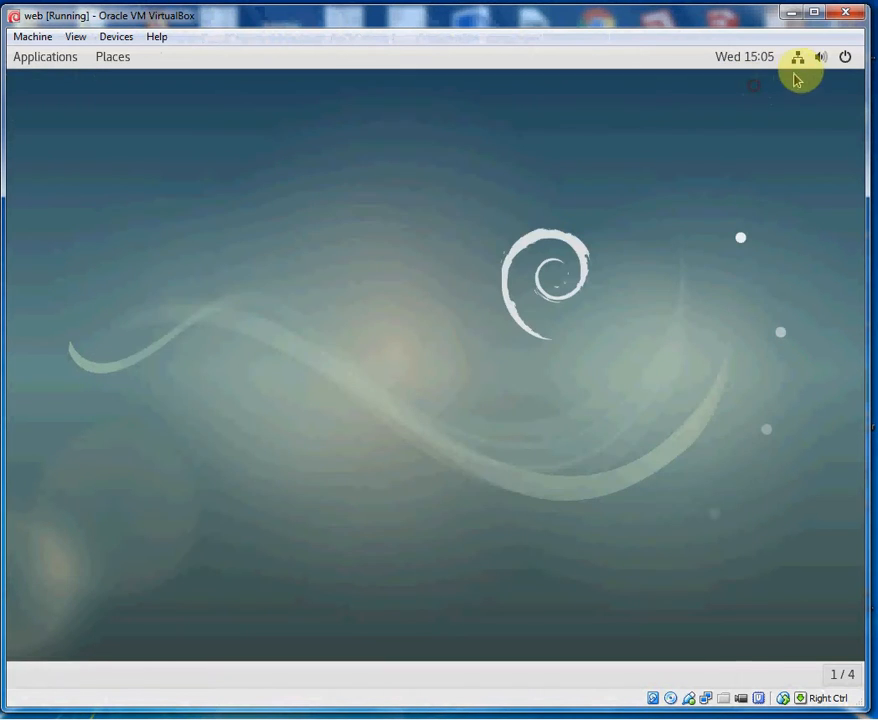
- Power off the Debian virtual machine
left_click(843, 56)
left_click(805, 250)
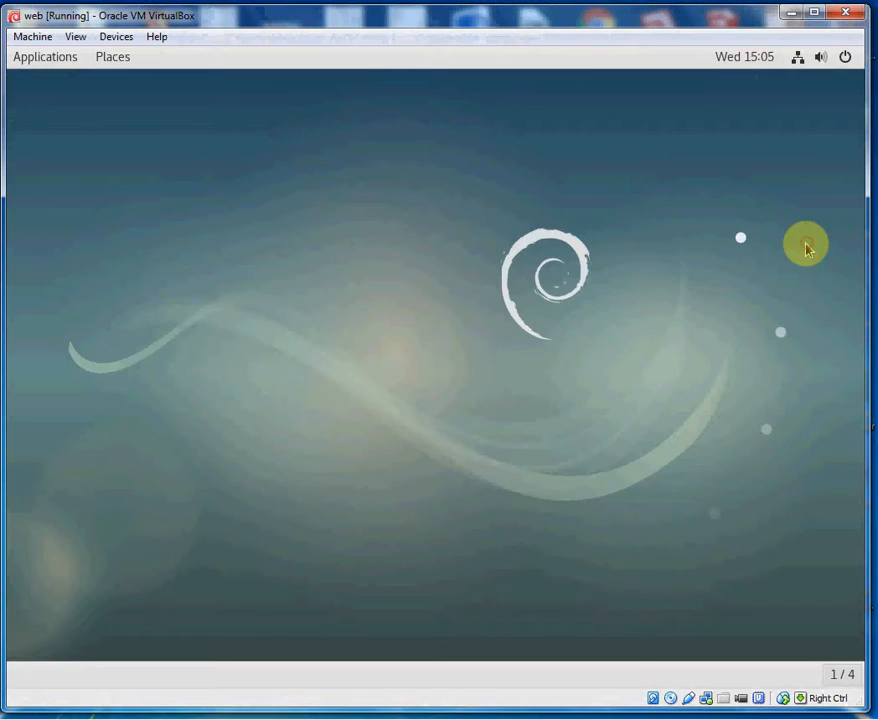
left_click(588, 428)
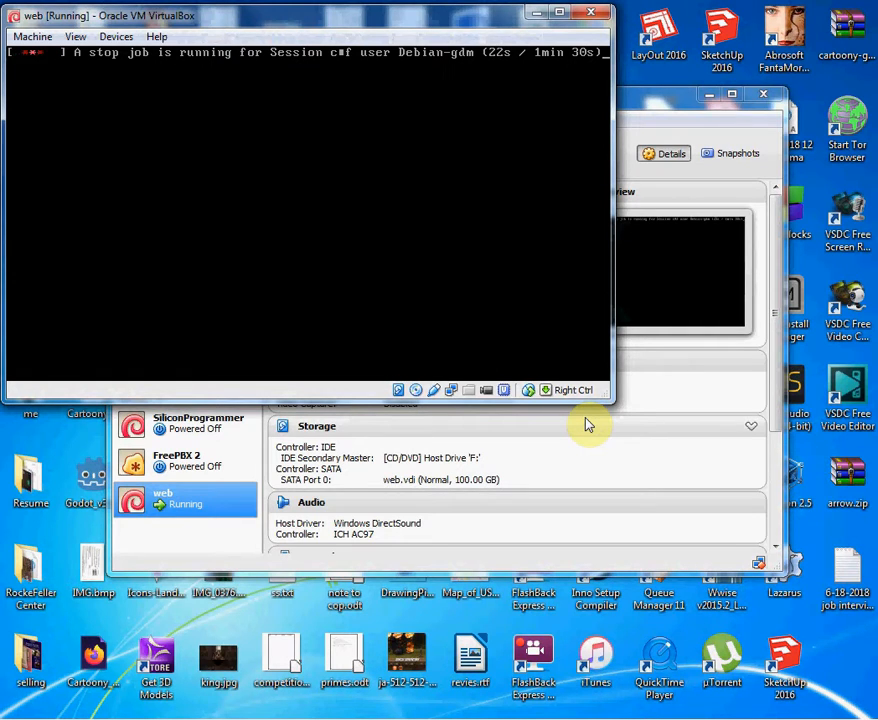
- Switch to Google Chrome and search Google for "gparted live"
mouse_move(281, 719)
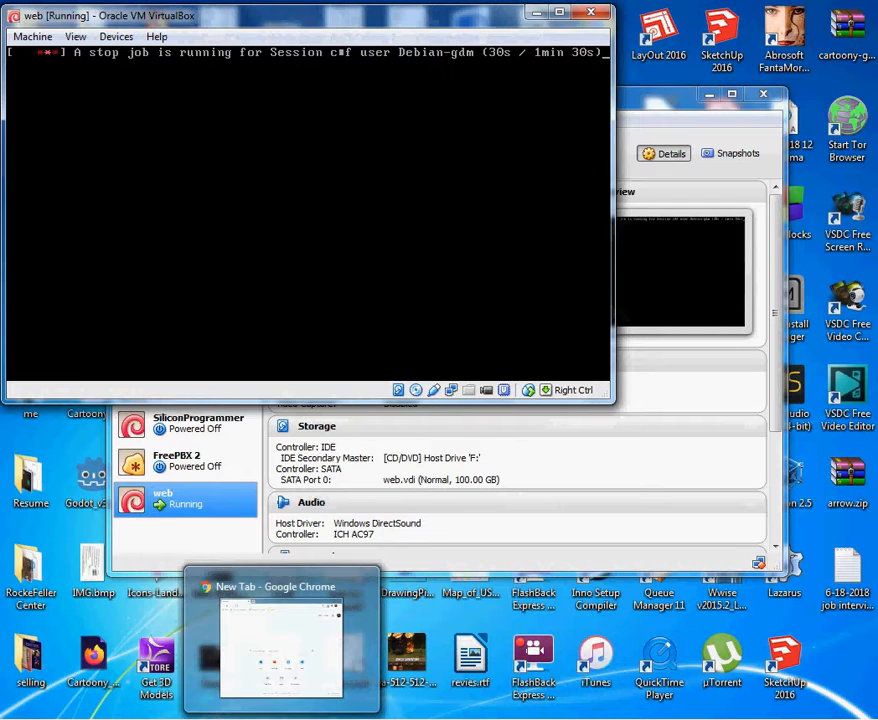
left_click(283, 655)
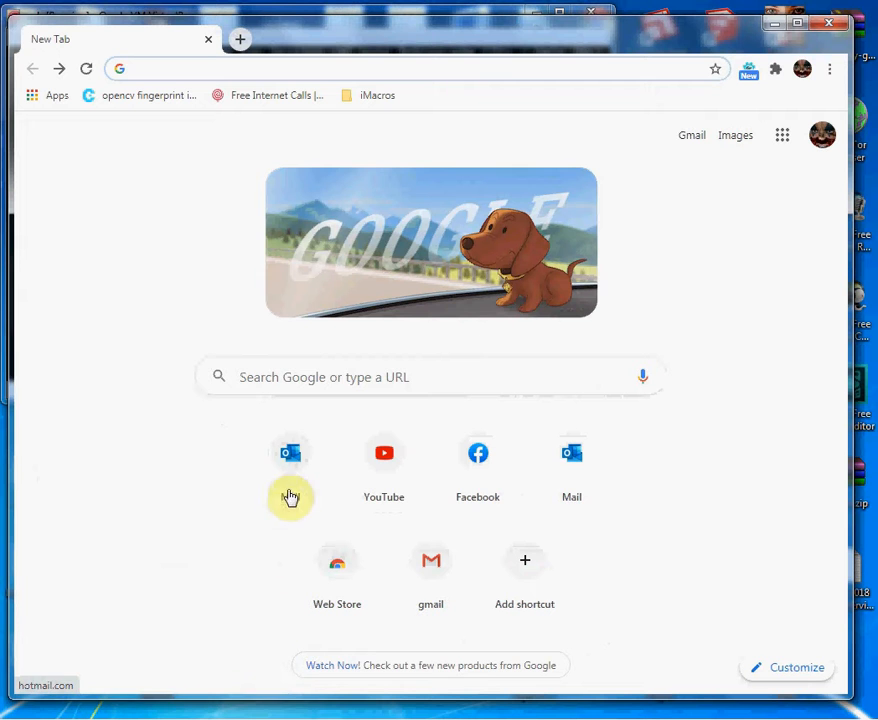
left_click(278, 378)
left_click(282, 413)
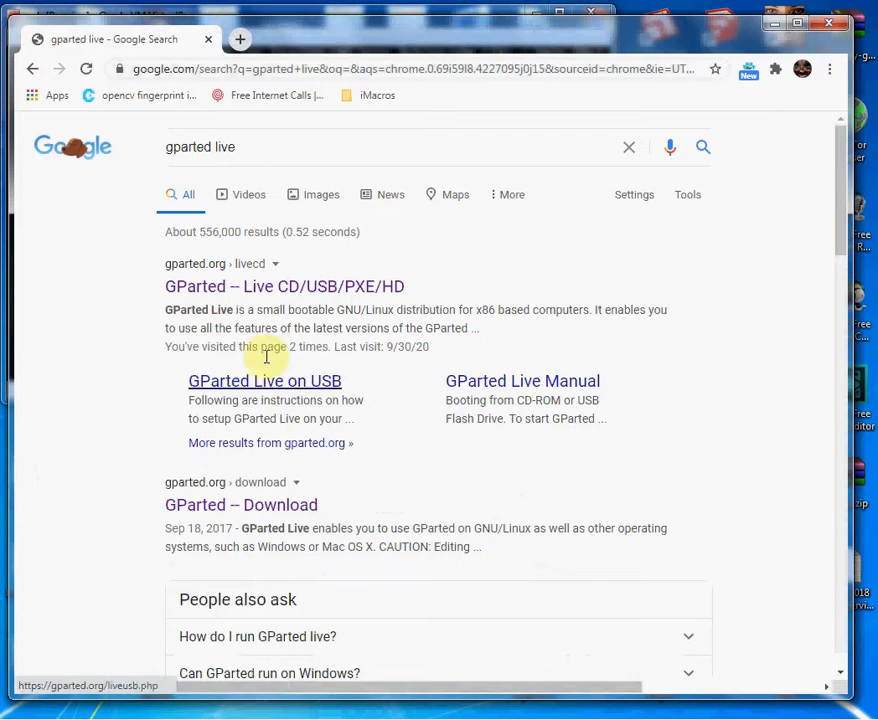
- Download gparted-live-1.1.0-5-i686.iso from the stable releases on the GParted site and minimize the browser
left_click(273, 292)
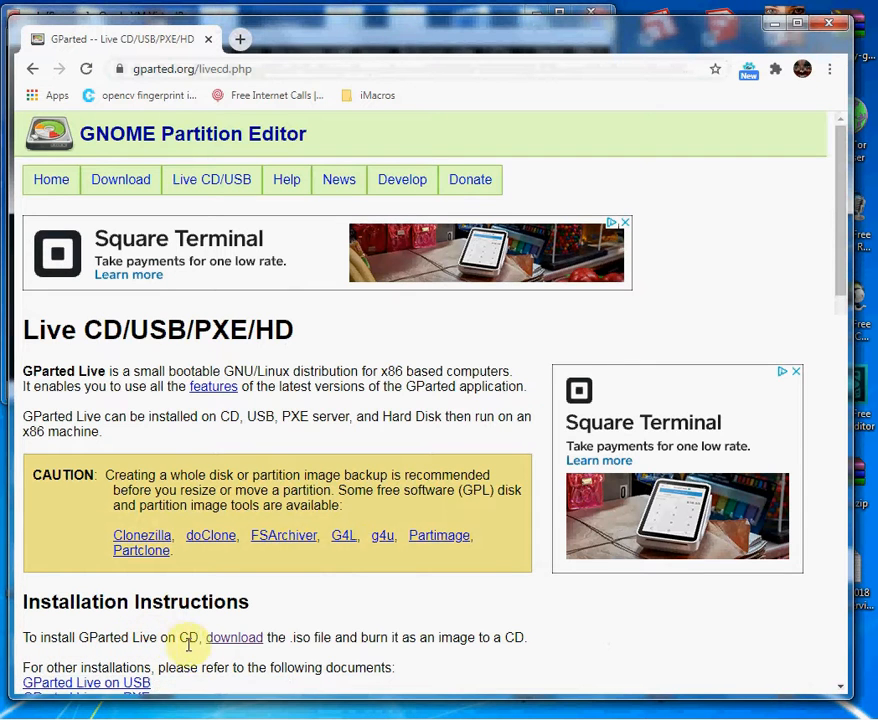
left_click(229, 640)
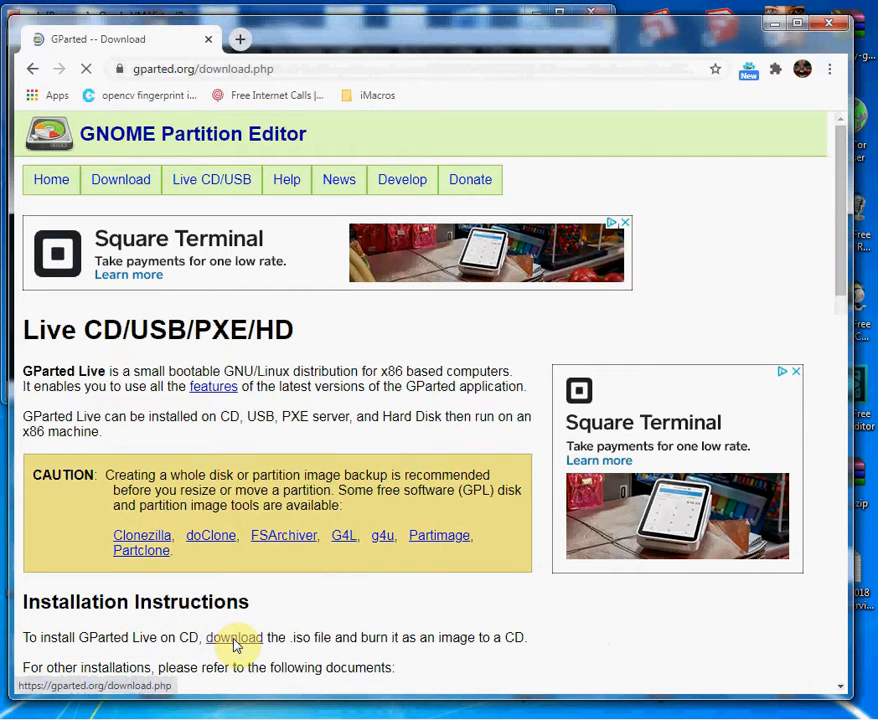
left_click_drag(839, 237, 867, 425)
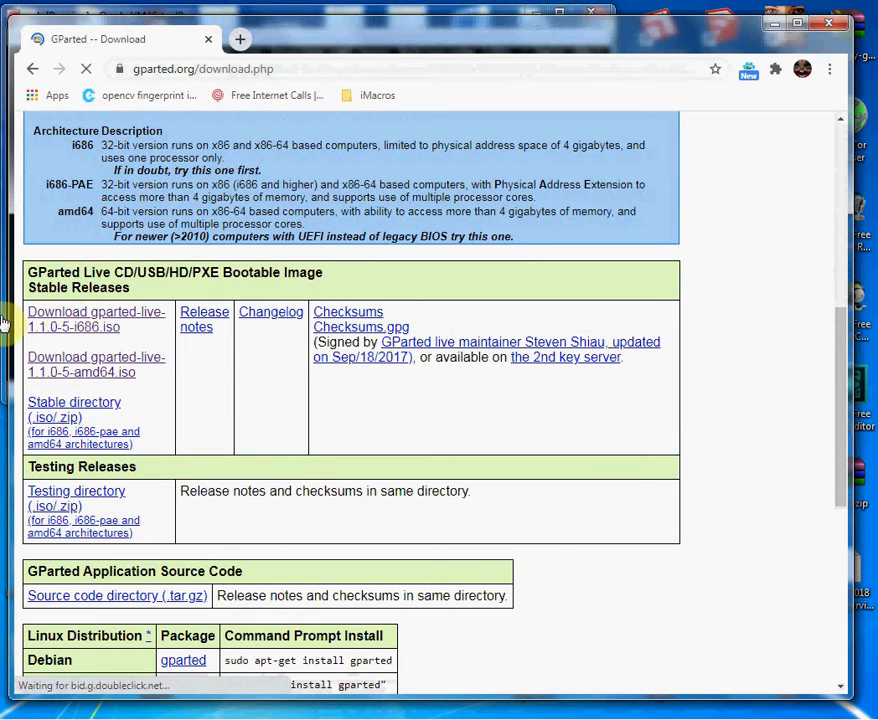
left_click(78, 330)
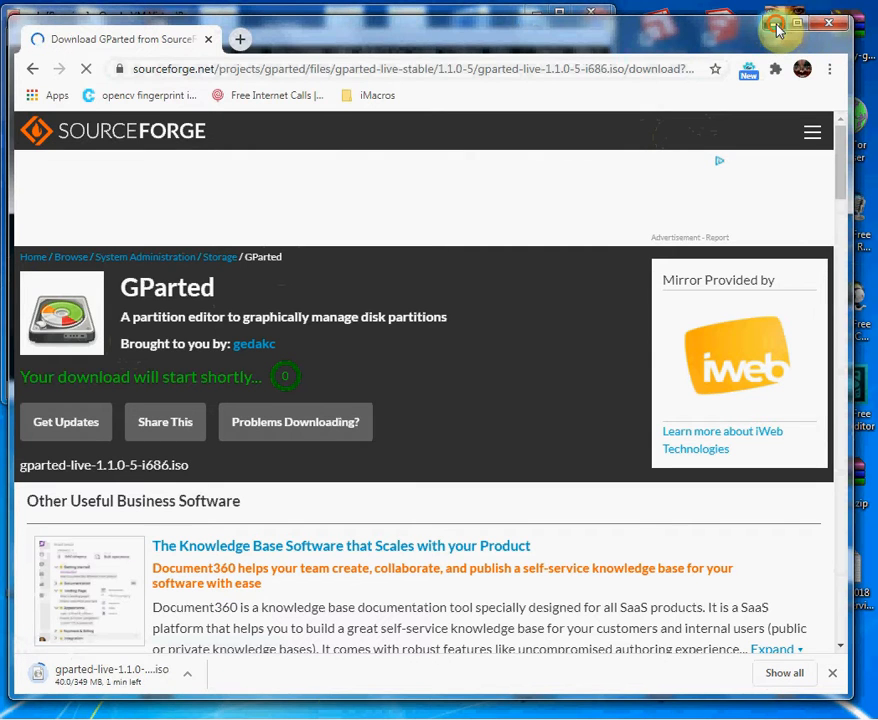
left_click(772, 23)
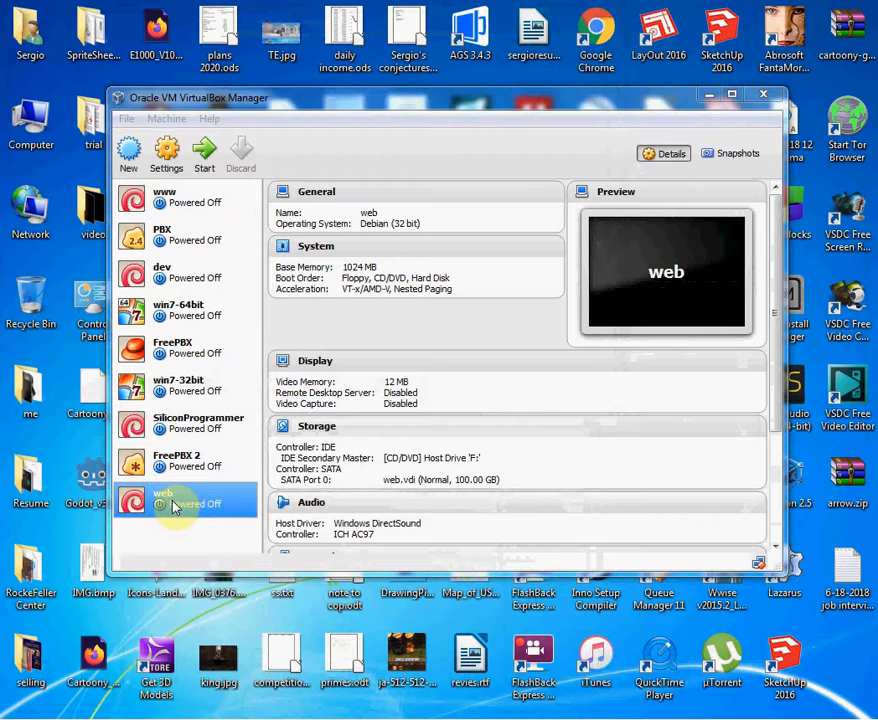
- Attach gparted-live-1.1.0-5-i686.iso from the ISO folder to the web machine's IDE optical drive and save the settings
left_click(164, 155)
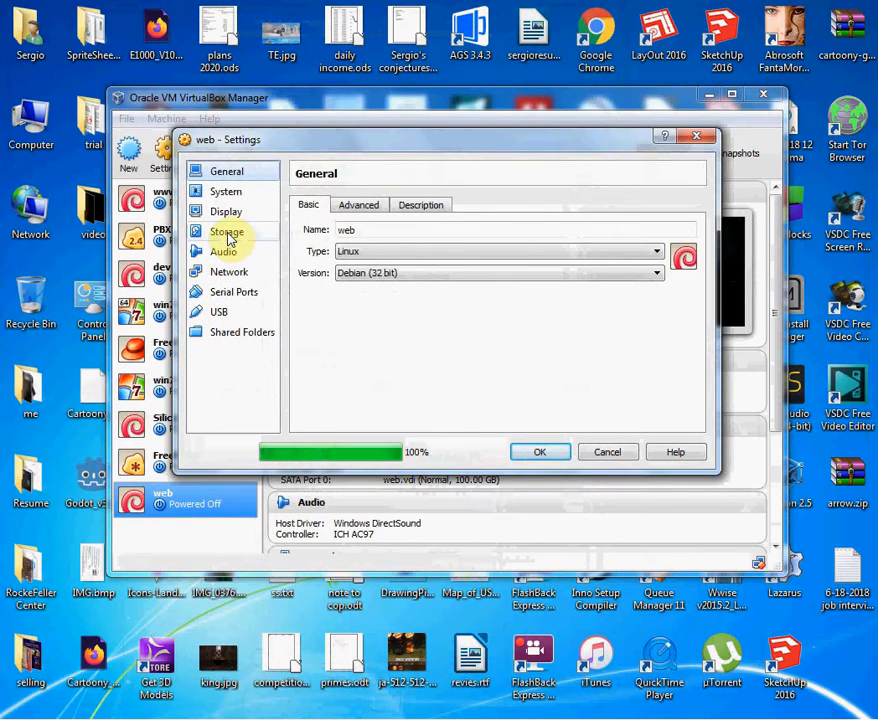
left_click(227, 234)
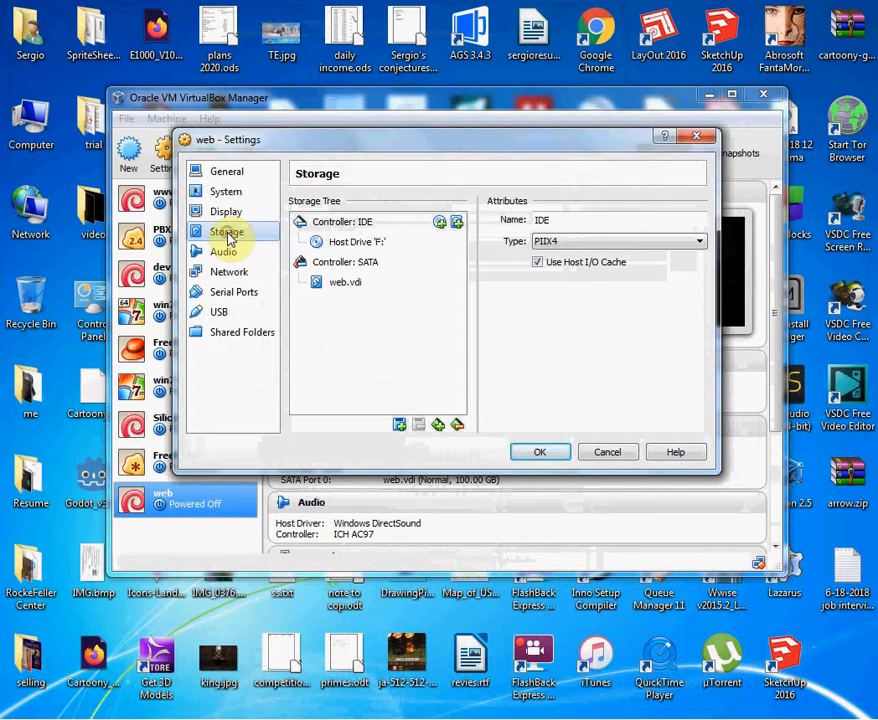
left_click(356, 244)
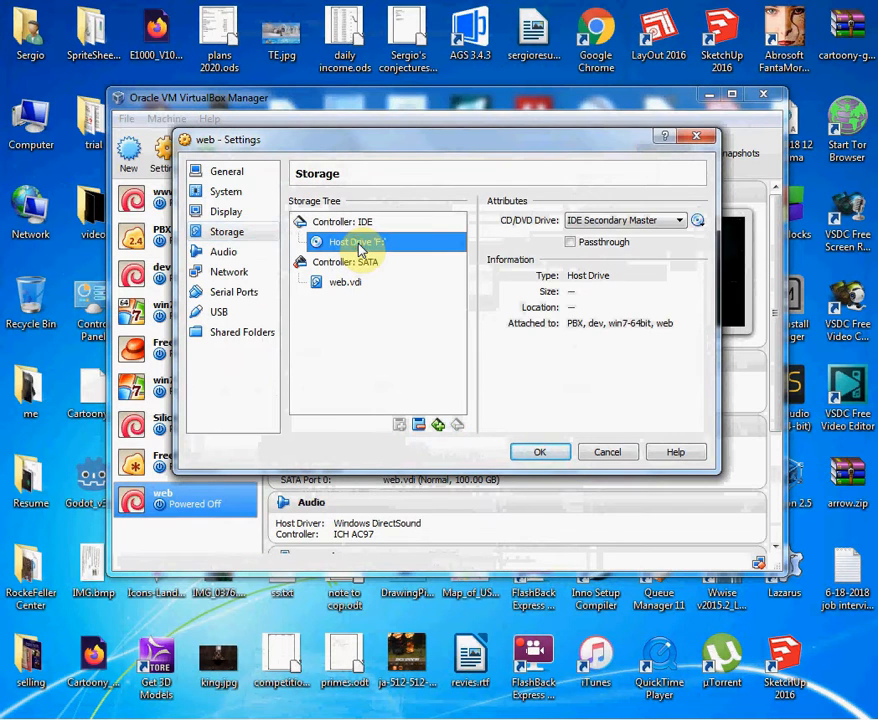
left_click(702, 224)
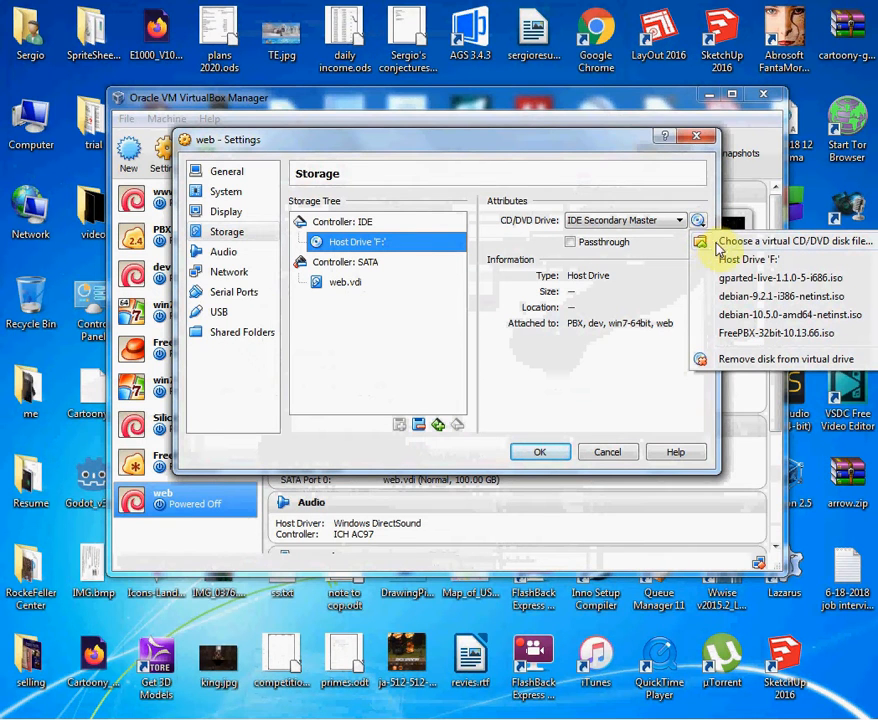
left_click(752, 245)
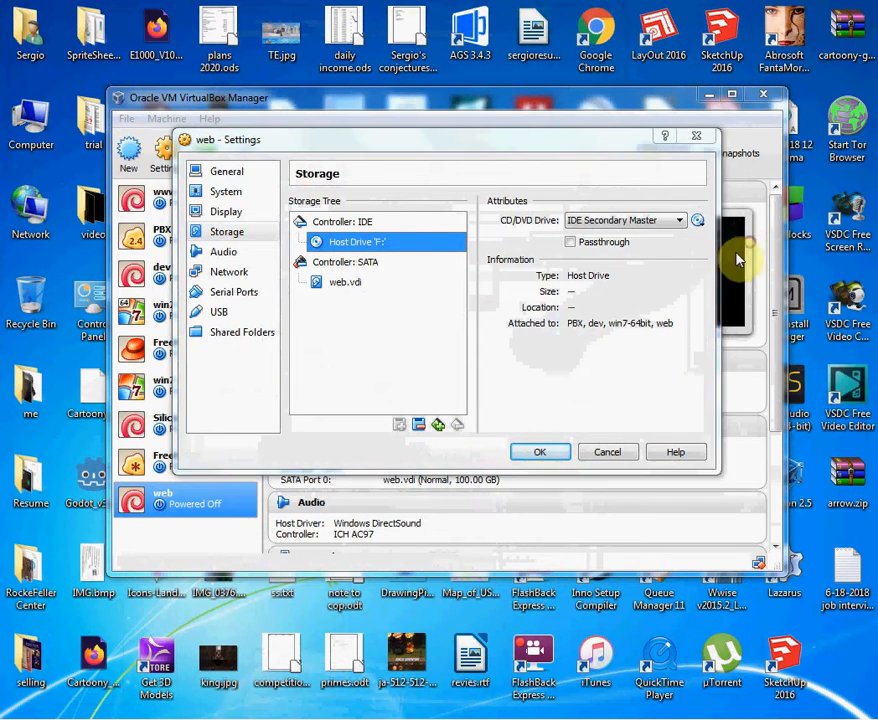
left_click_drag(627, 292, 630, 393)
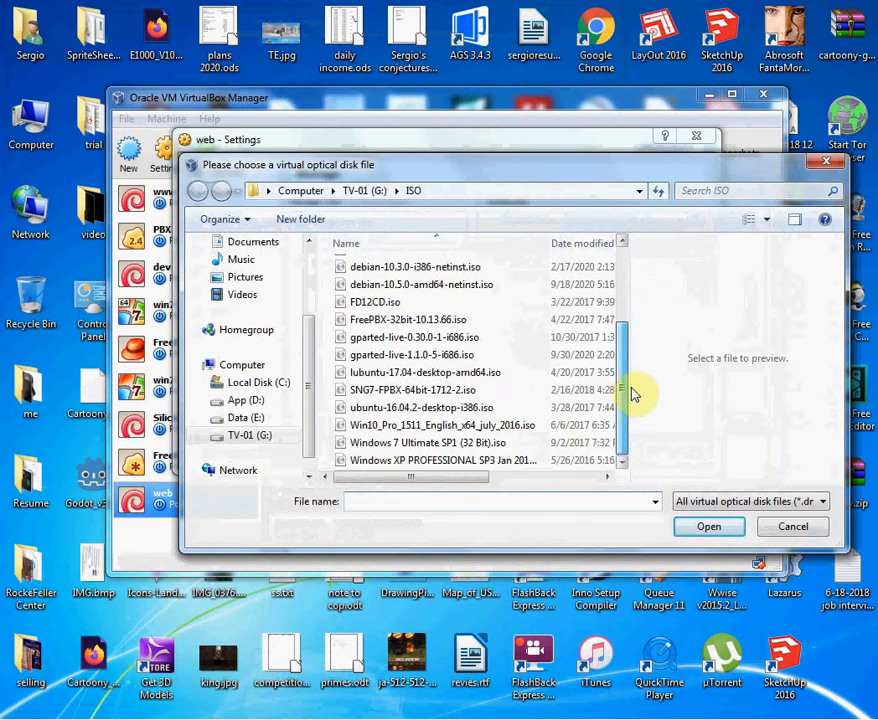
left_click(400, 356)
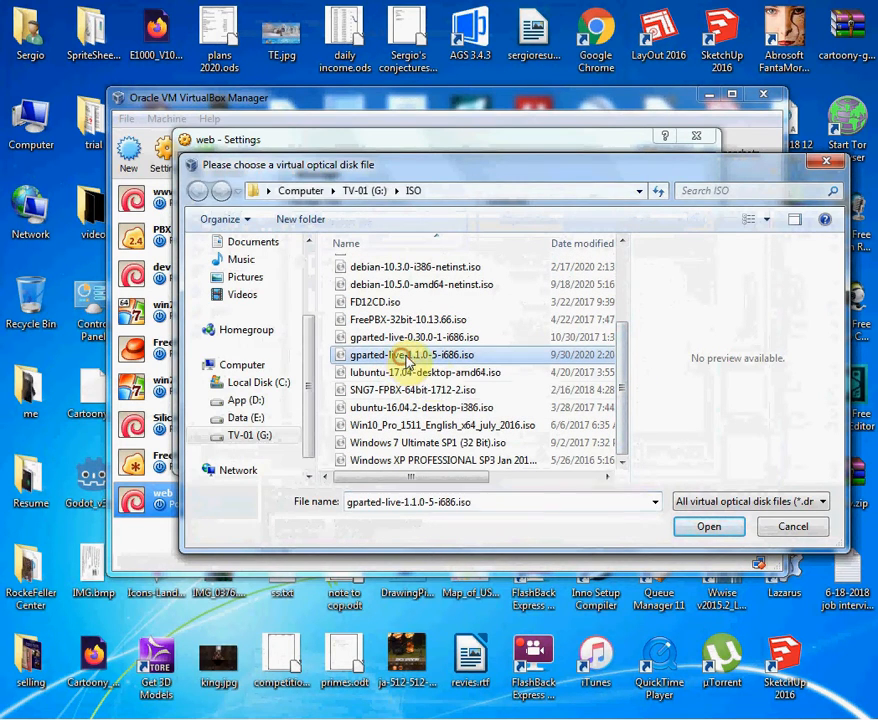
left_click(703, 525)
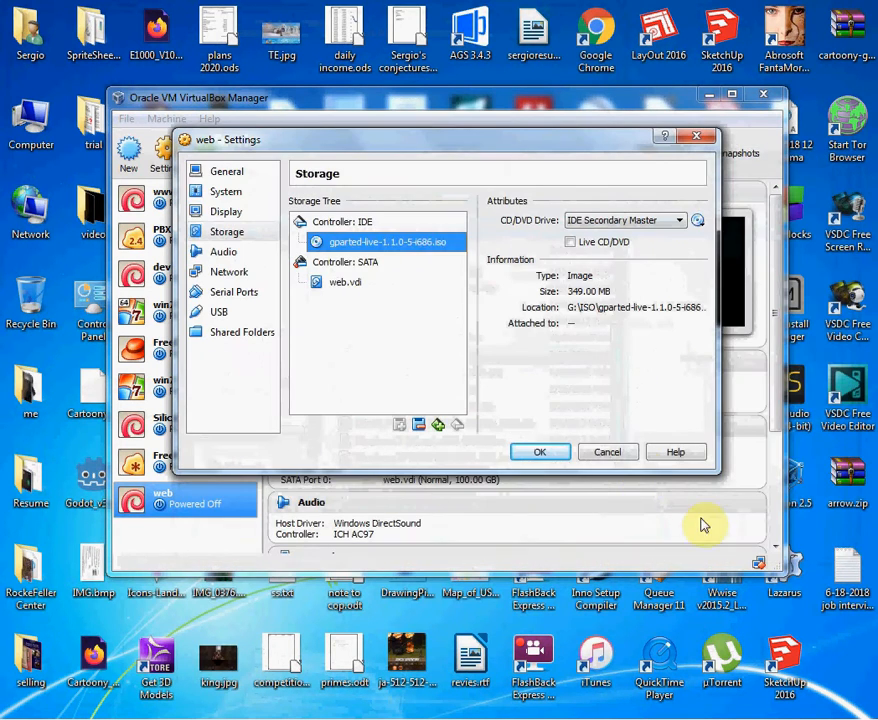
left_click(539, 452)
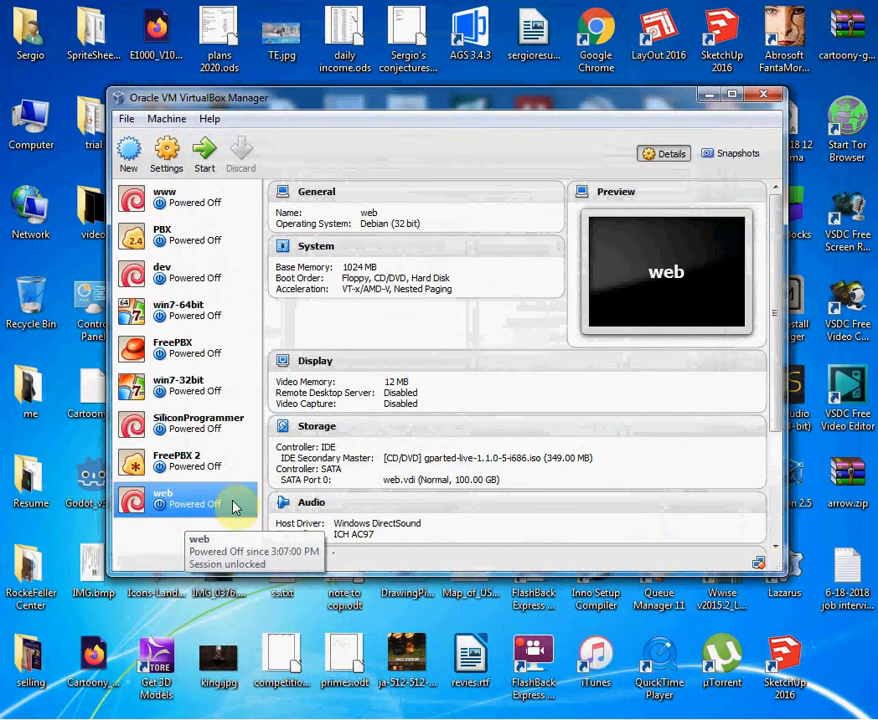
- Start the web virtual machine and boot GParted Live with the default settings
left_click(203, 152)
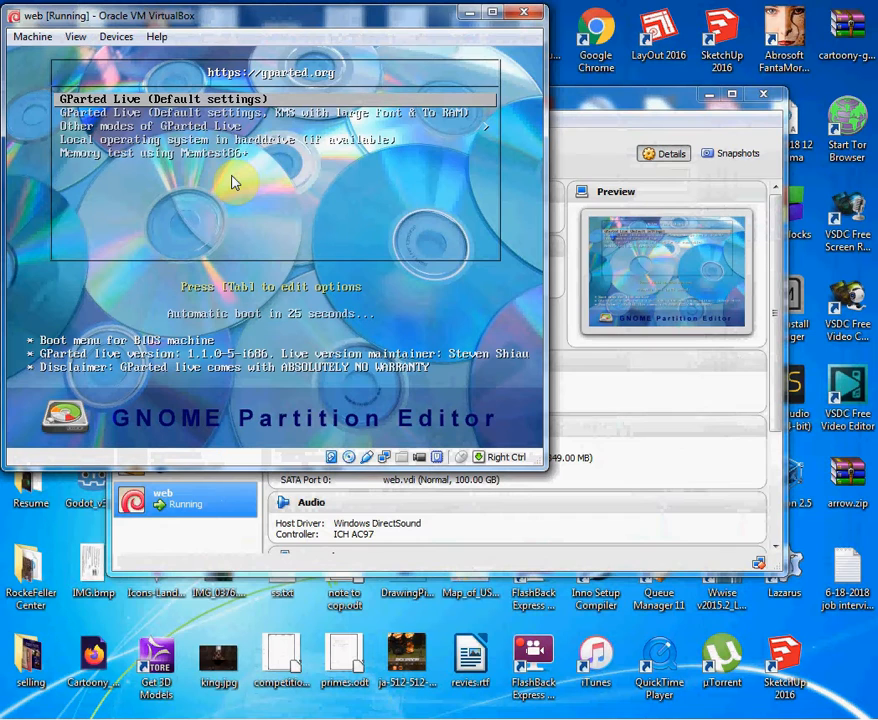
key("Return")
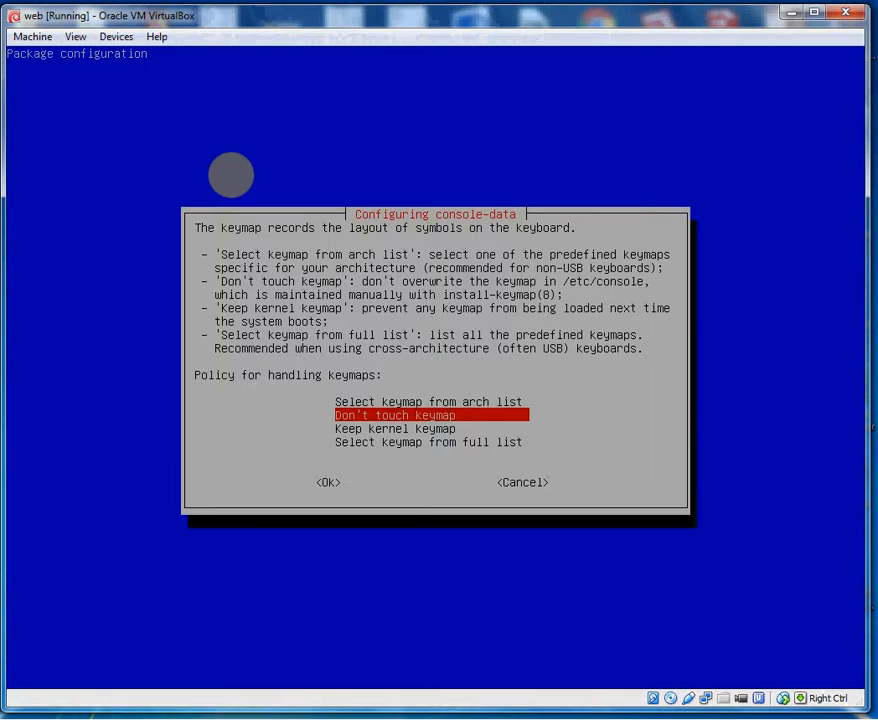
- Choose "Don't touch keymap" as the keymap policy and set the language to 33, US English
key("Return")
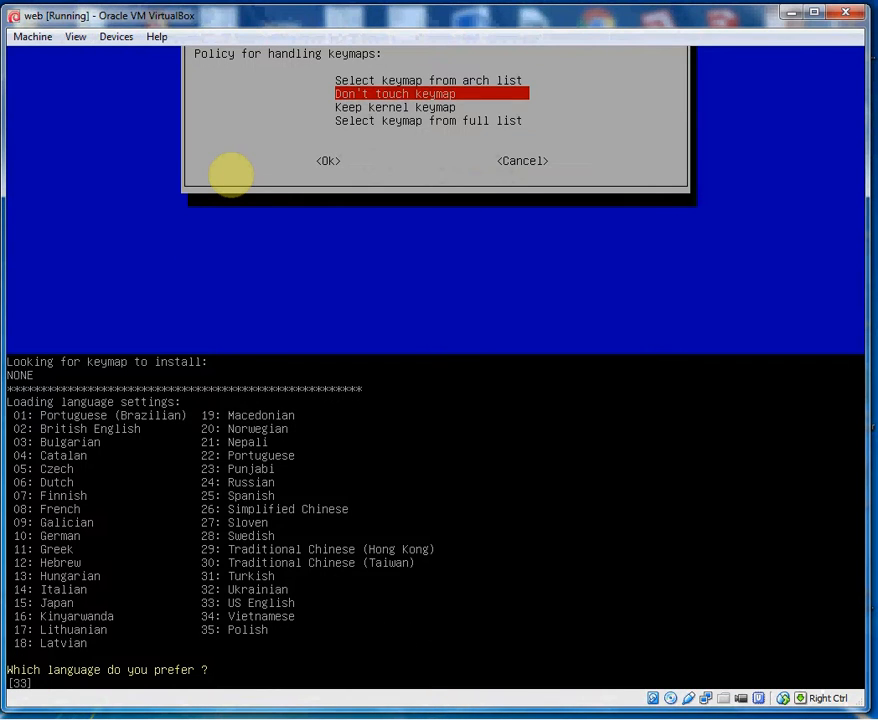
type("33")
key("Return")
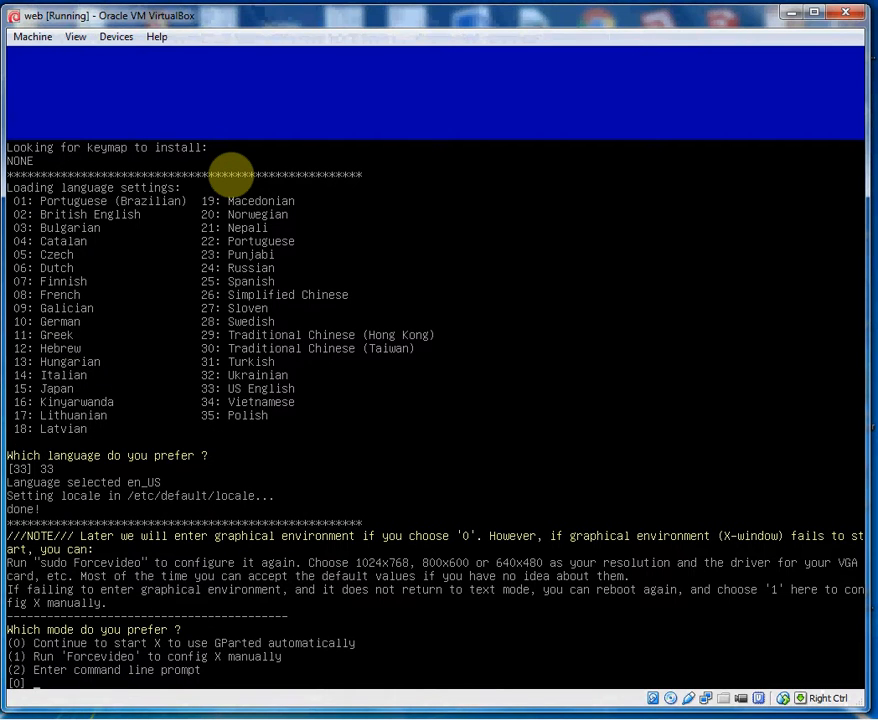
- Choose mode 0 to start GParted automatically and compare the /dev/sda5 and /dev/sda8 partitions
type("0")
key("Return")
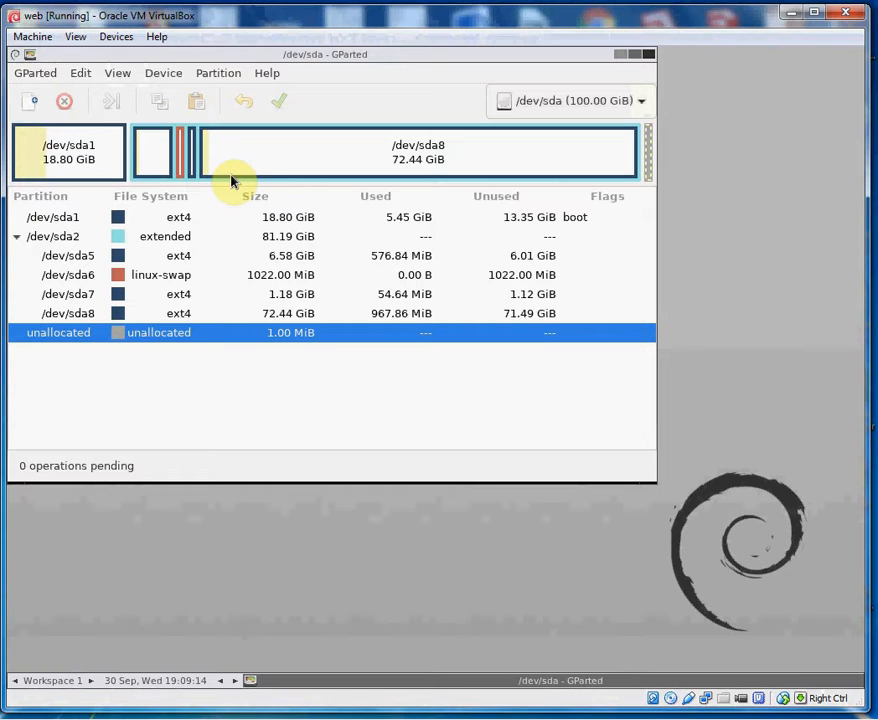
left_click(88, 316)
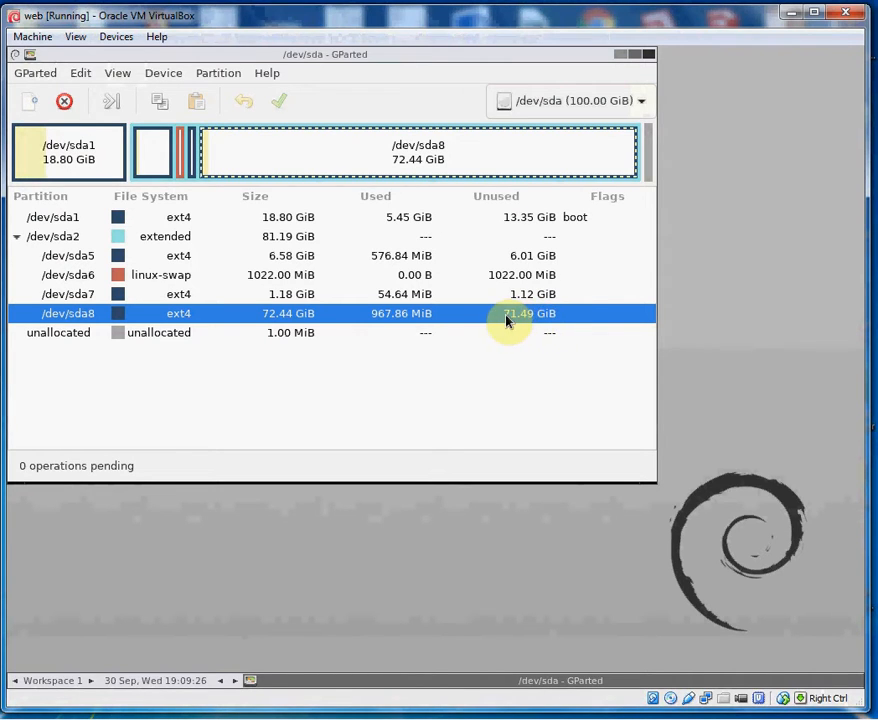
left_click(96, 257)
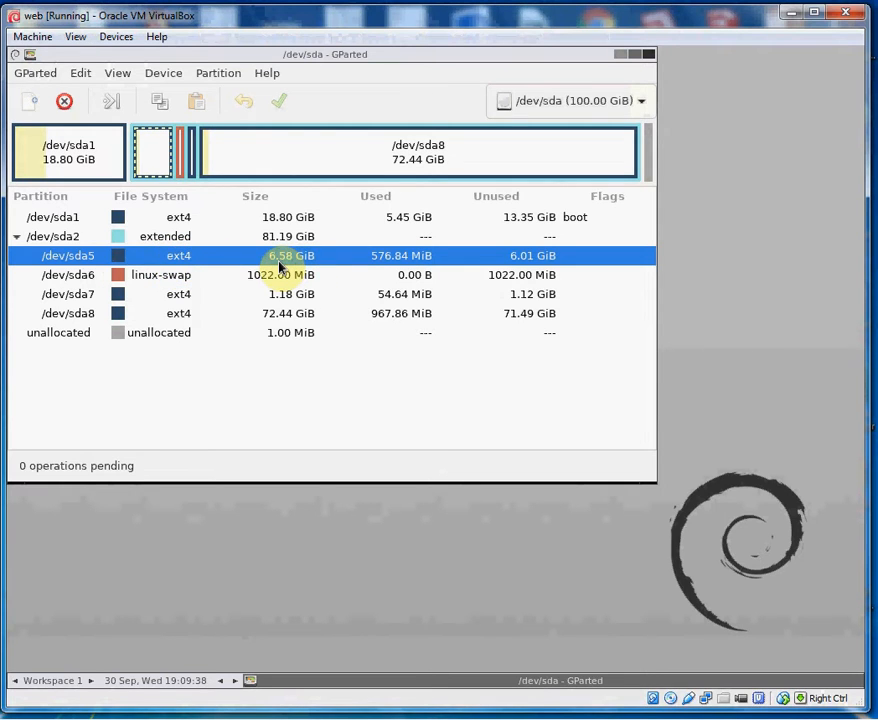
left_click(86, 316)
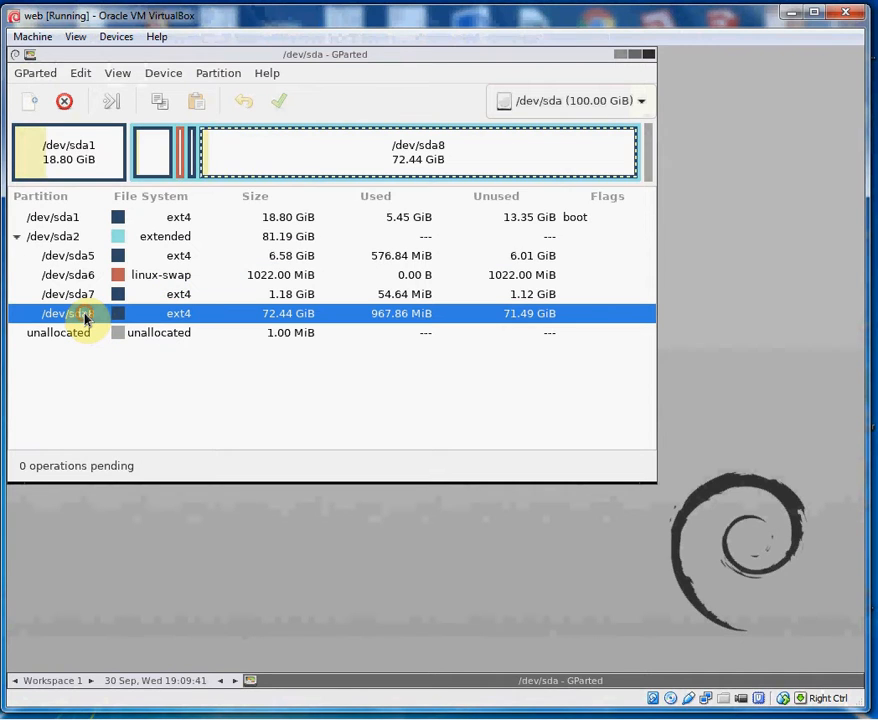
left_click(107, 264)
left_click(114, 315)
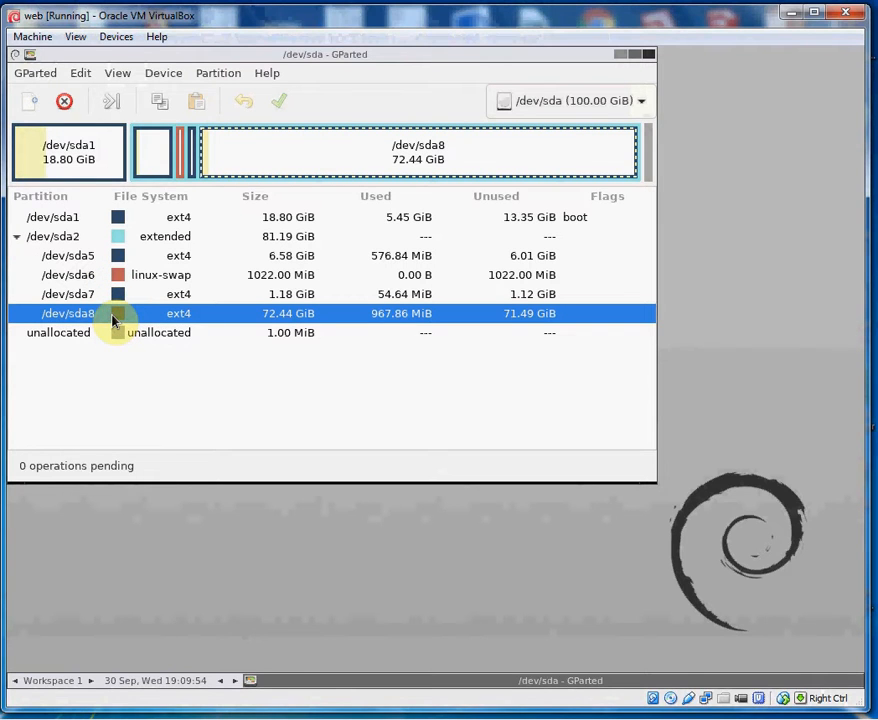
- Shrink /dev/sda8 to 10000 MiB and move it to the end of its space, with 64176 MiB free preceding and 0 following
right_click(89, 316)
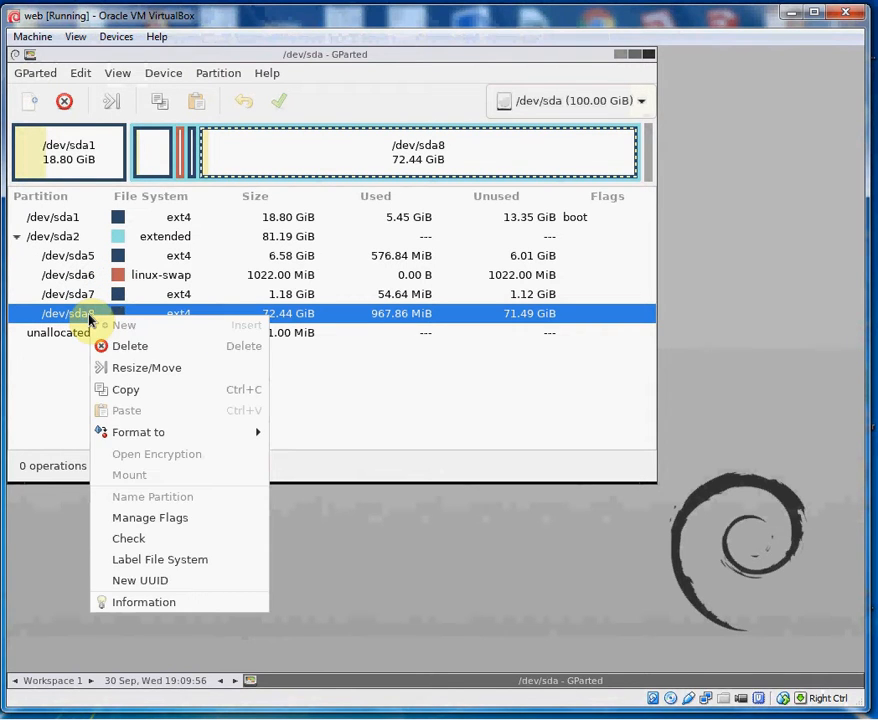
left_click(153, 368)
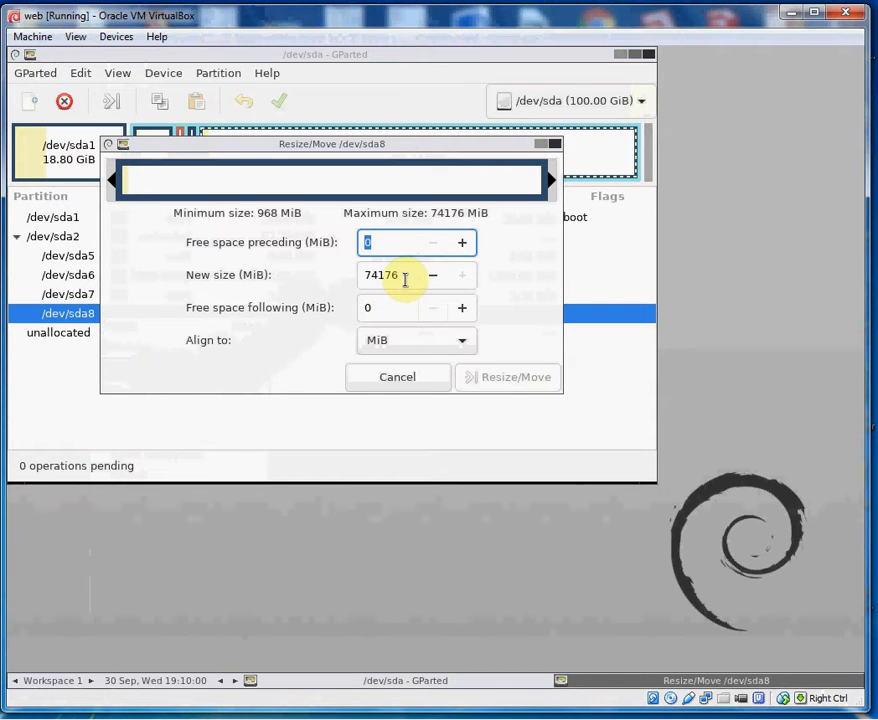
left_click_drag(402, 276, 359, 277)
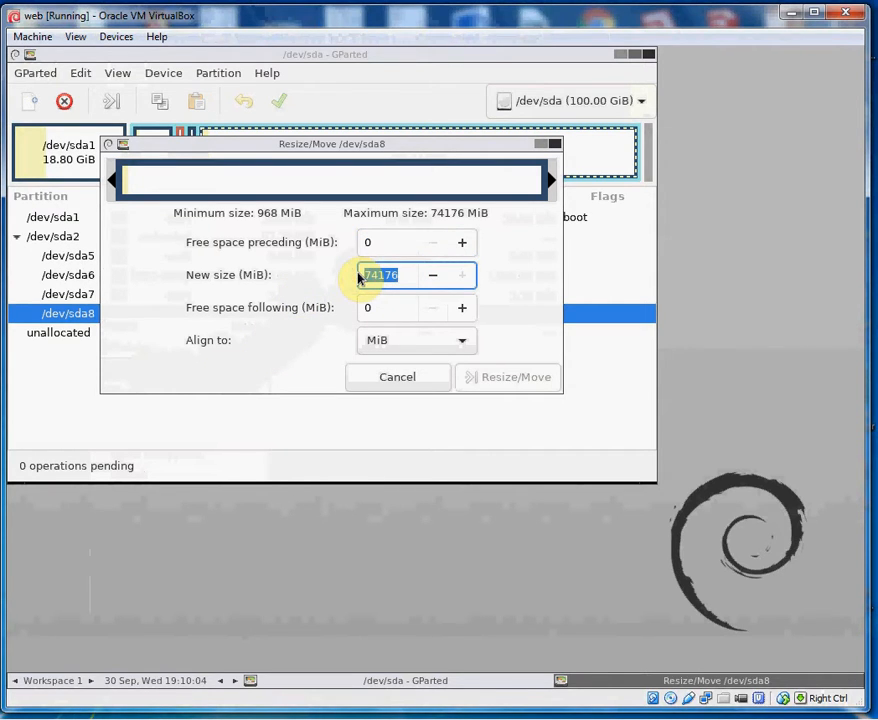
type("10000")
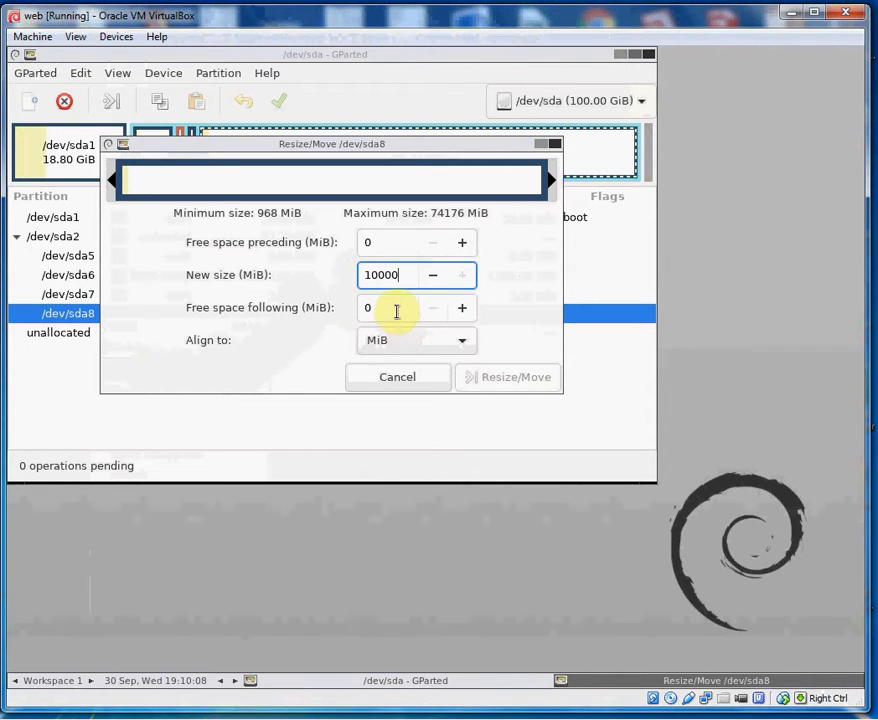
left_click(392, 308)
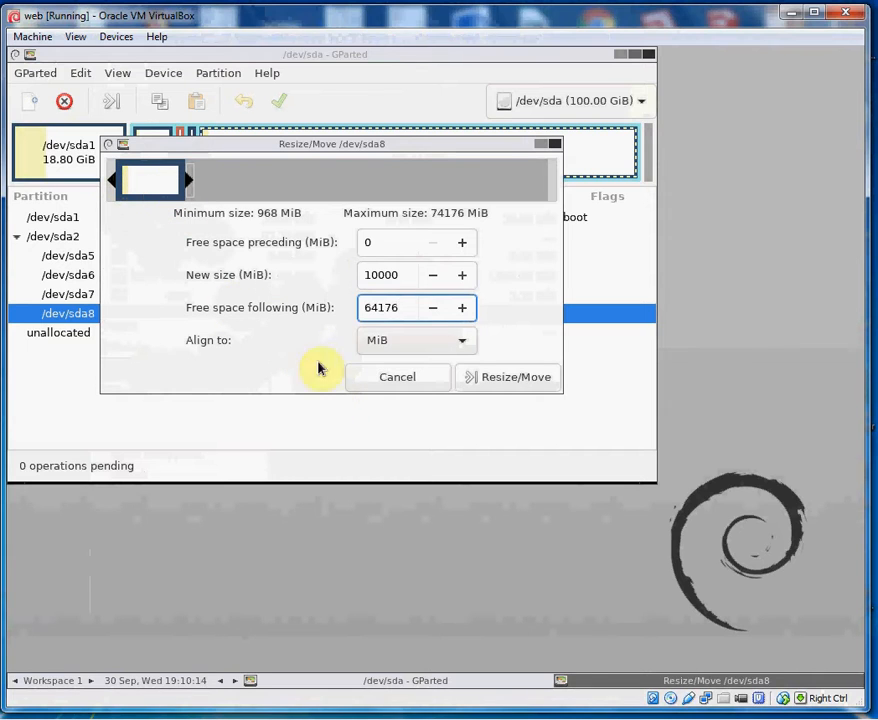
left_click_drag(139, 182, 519, 206)
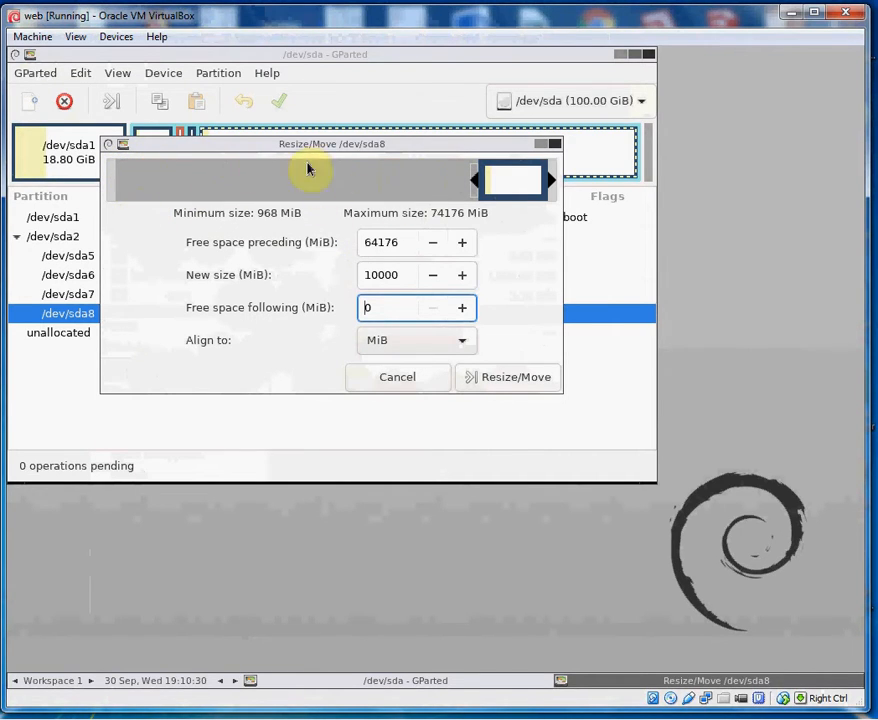
left_click(516, 378)
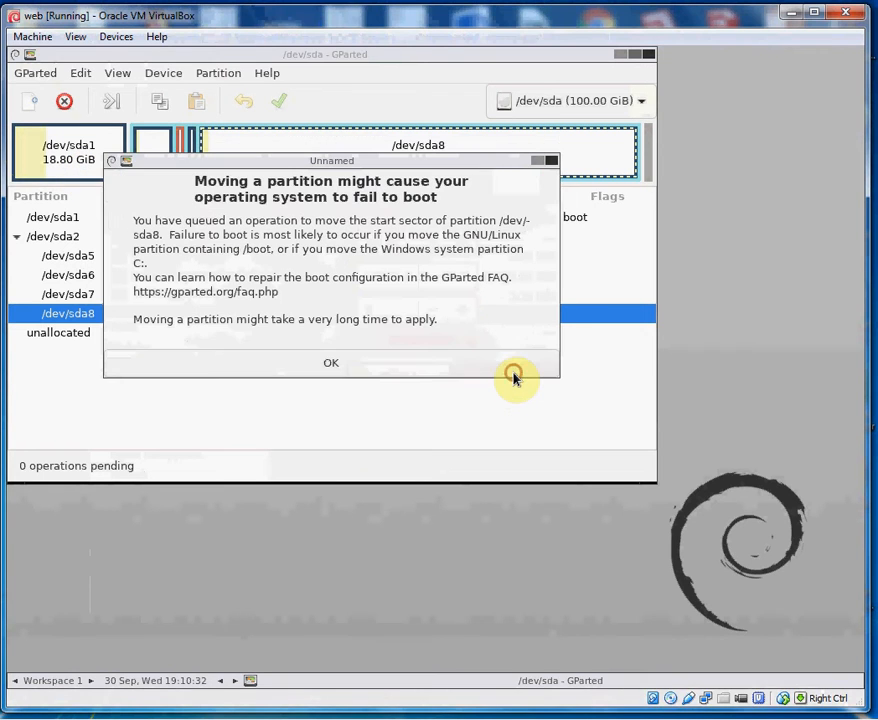
left_click(363, 362)
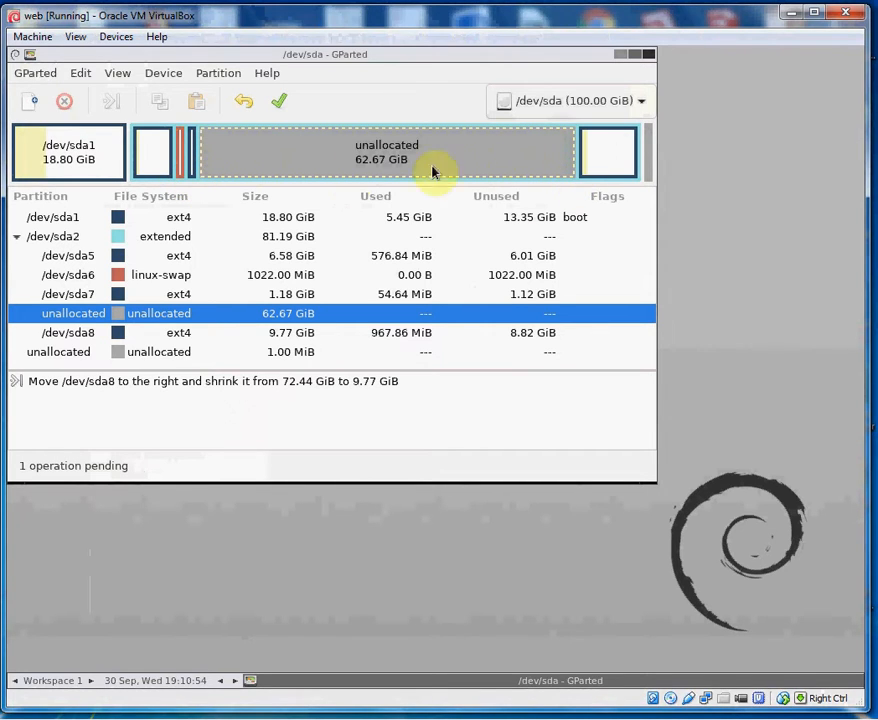
- Move /dev/sda7 to the end of the unallocated space, directly before /dev/sda8, and accept the boot warning
left_click(191, 164)
right_click(191, 165)
left_click(245, 213)
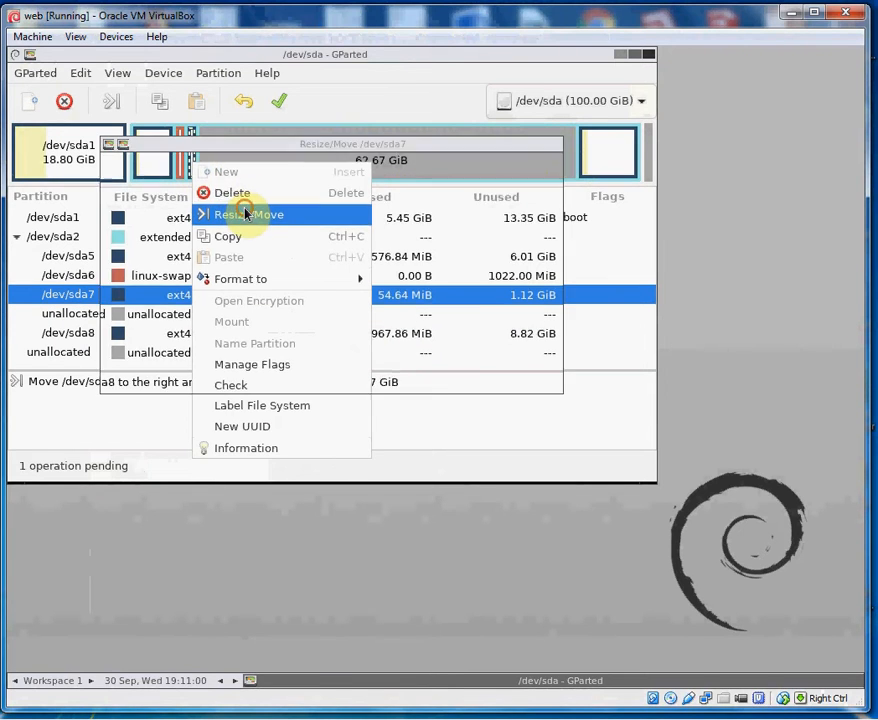
left_click_drag(130, 183, 562, 196)
left_click(518, 380)
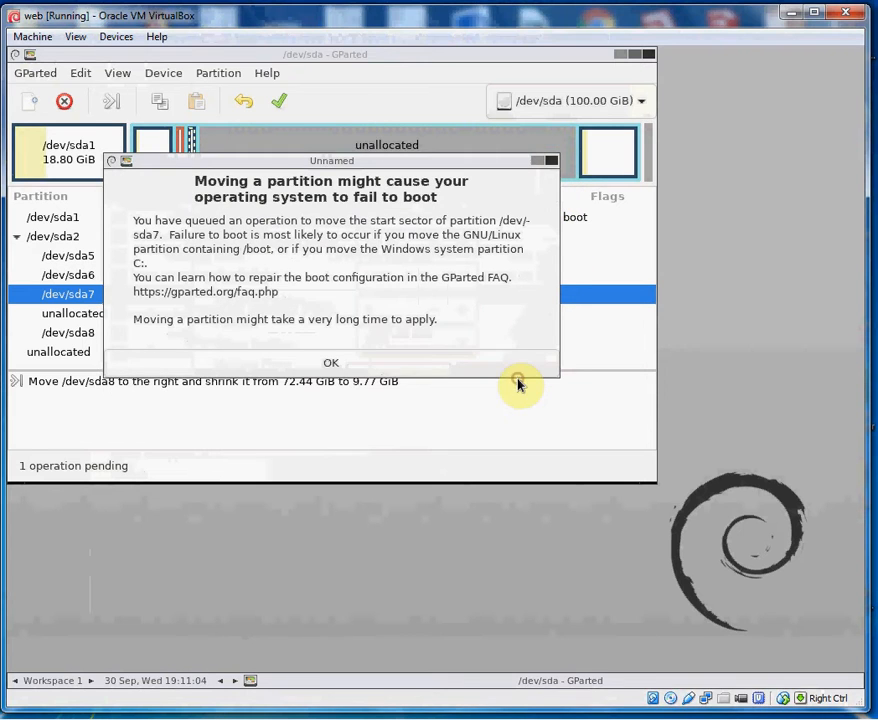
left_click(402, 367)
- Move the linux-swap partition /dev/sda6 directly before /dev/sda7, with 64176 MiB free preceding and 0 following
left_click(181, 166)
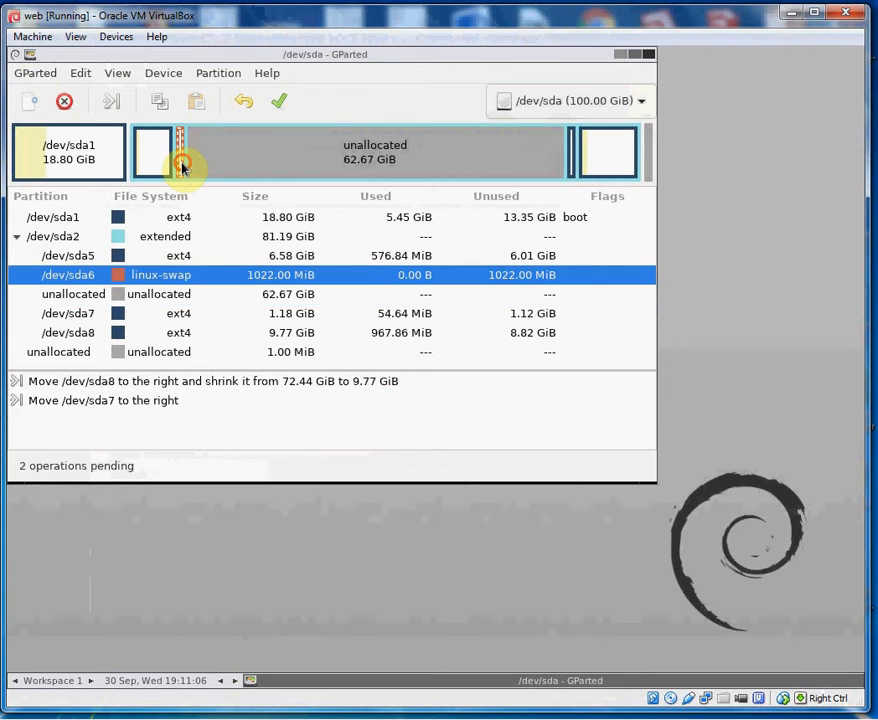
right_click(181, 166)
left_click(231, 216)
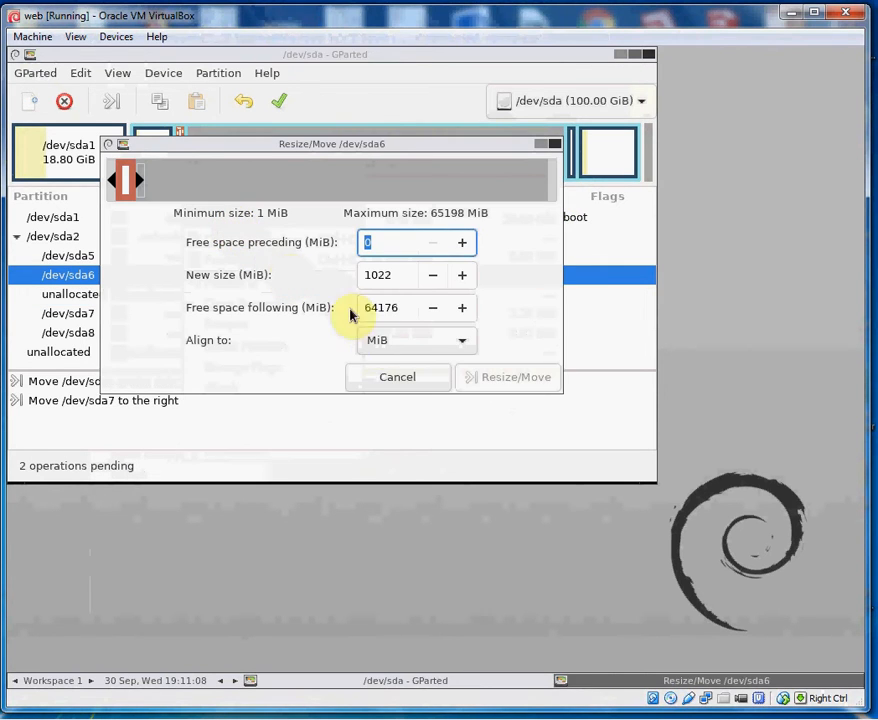
left_click_drag(124, 181, 551, 184)
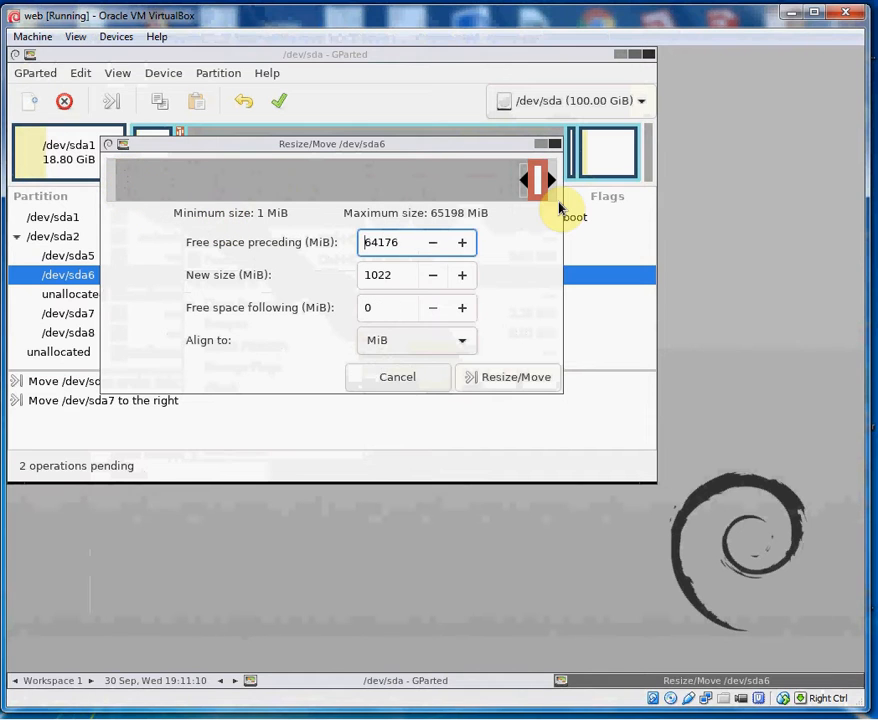
left_click(521, 388)
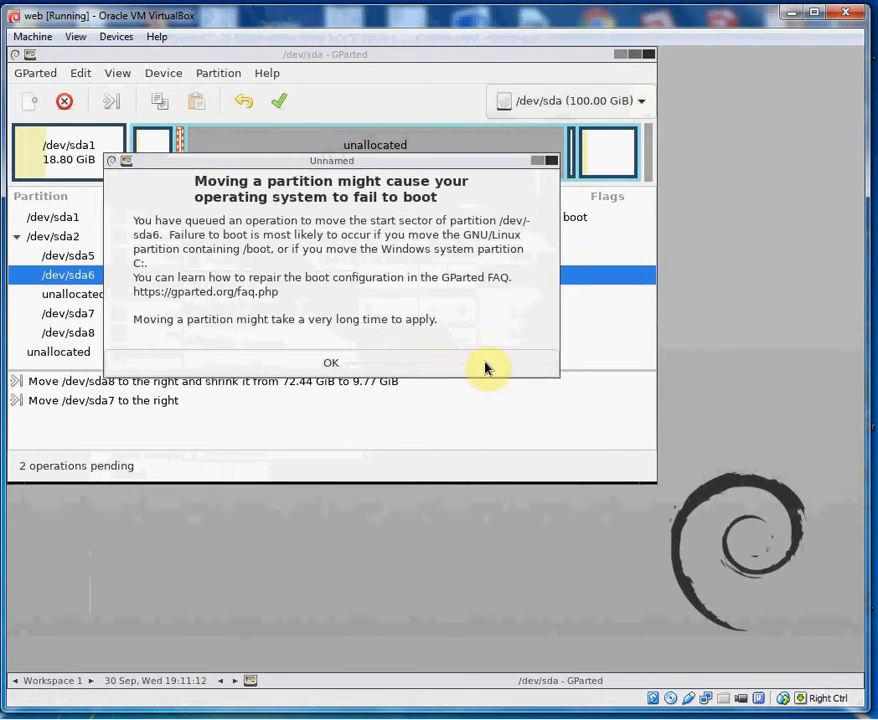
left_click(405, 363)
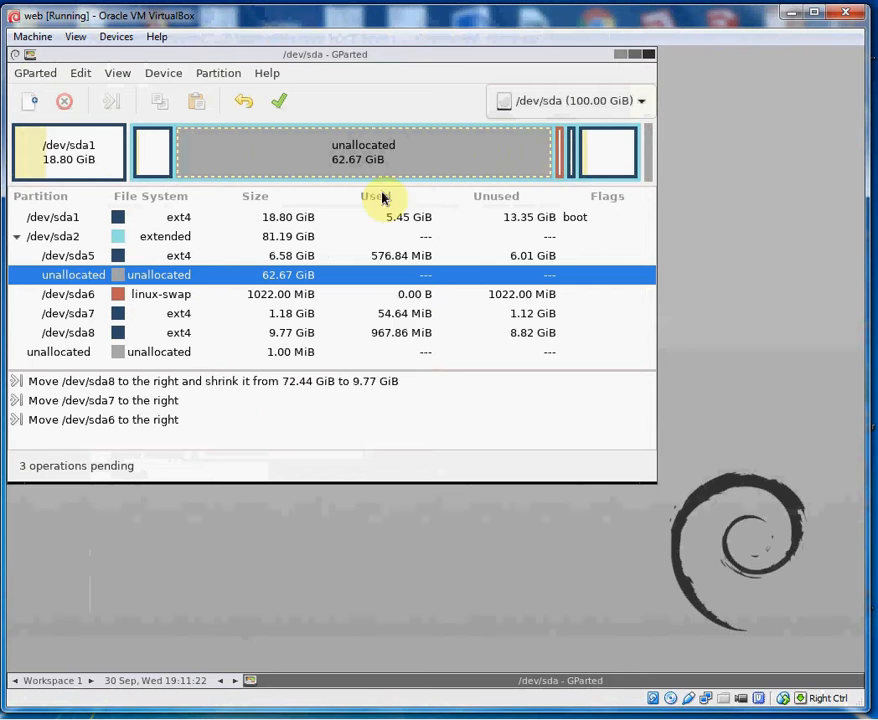
- Start resizing /dev/sda5 and set its new size to 67350 MiB
left_click(72, 256)
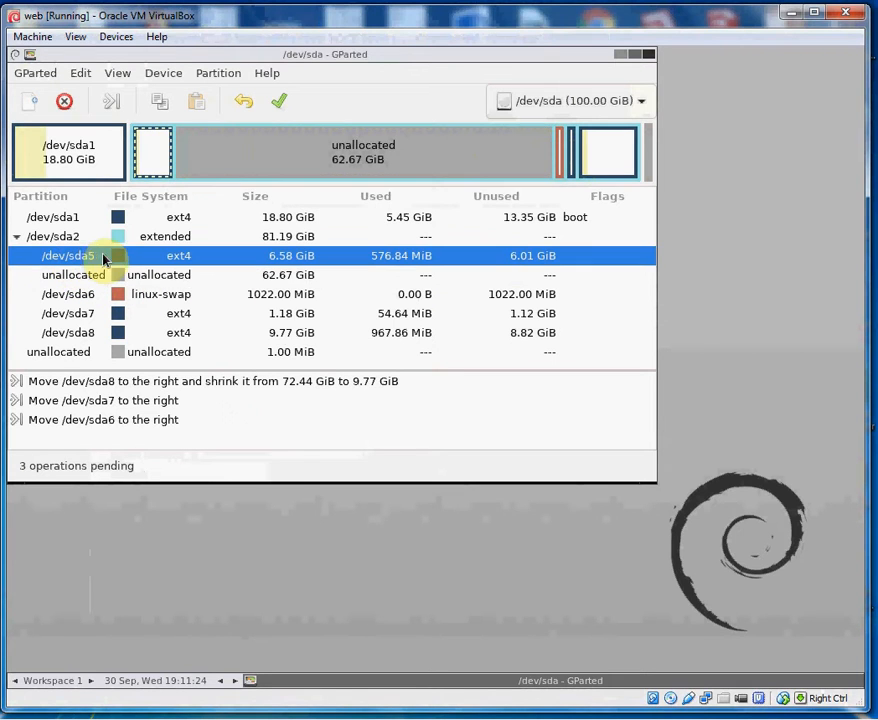
right_click(120, 256)
left_click(165, 310)
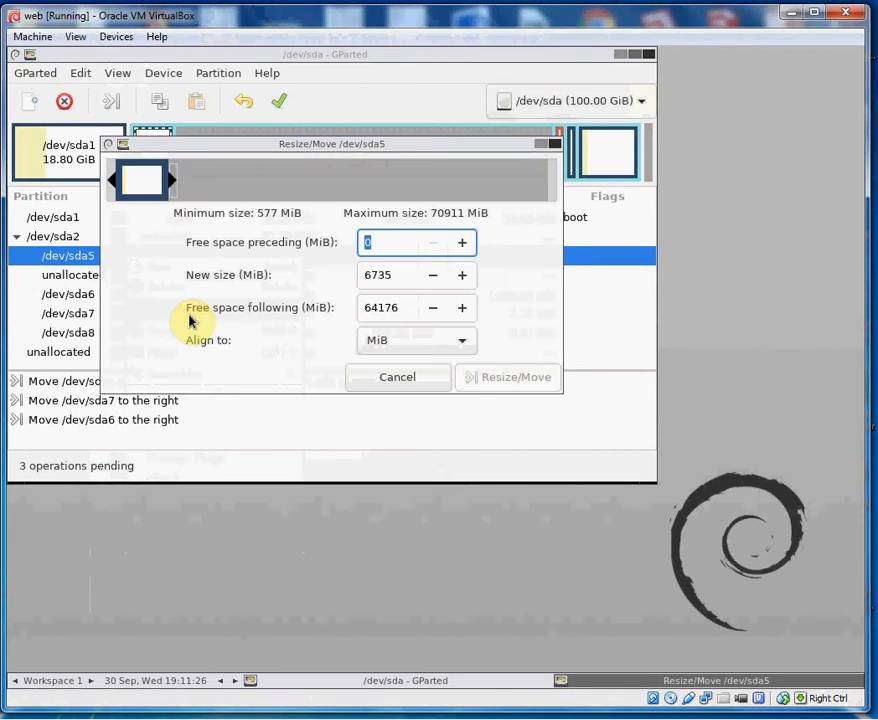
left_click(400, 276)
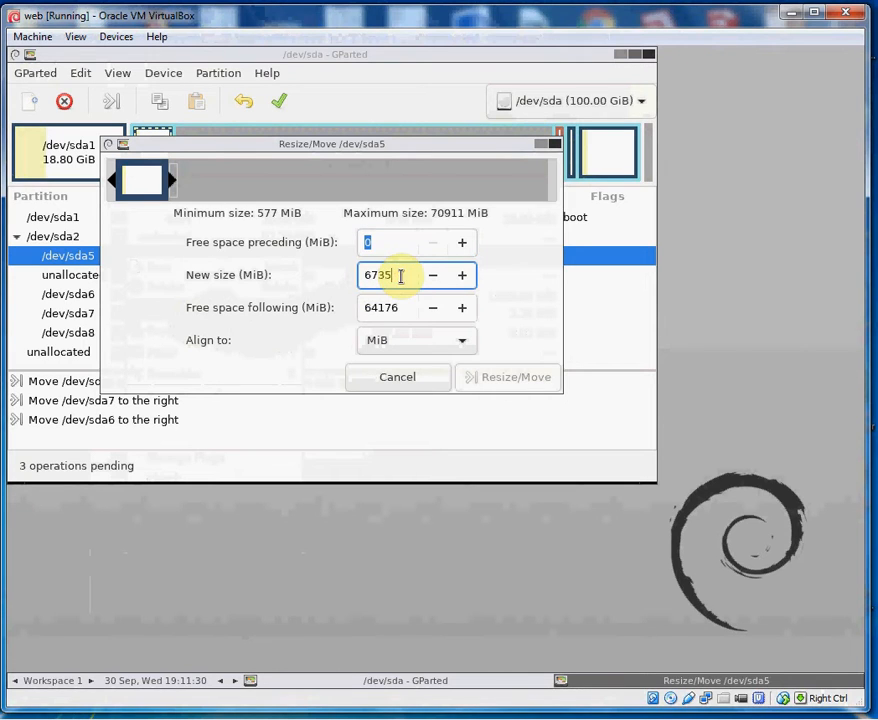
left_click(404, 308)
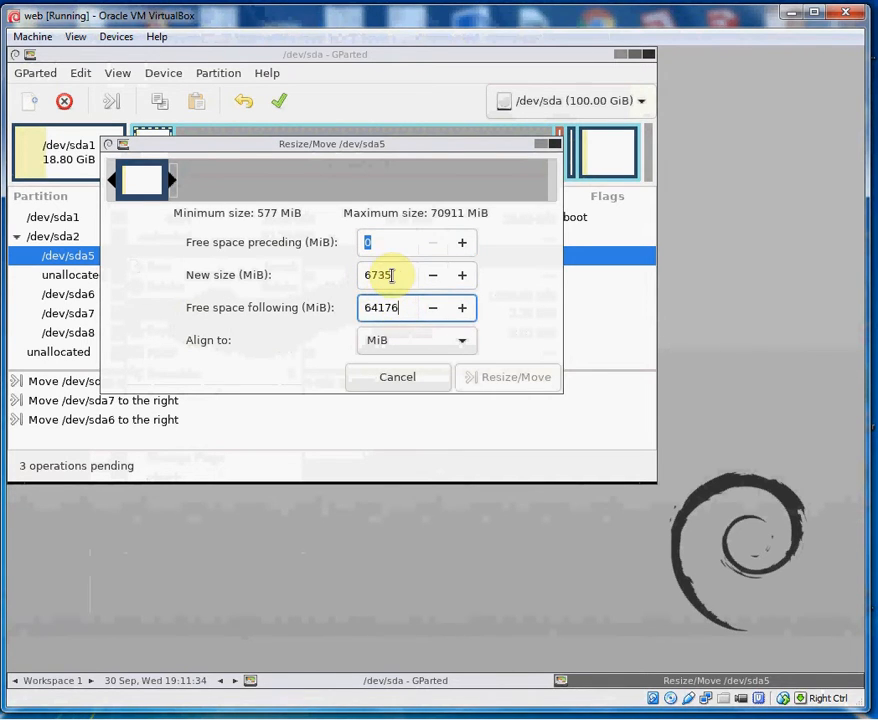
left_click(391, 276)
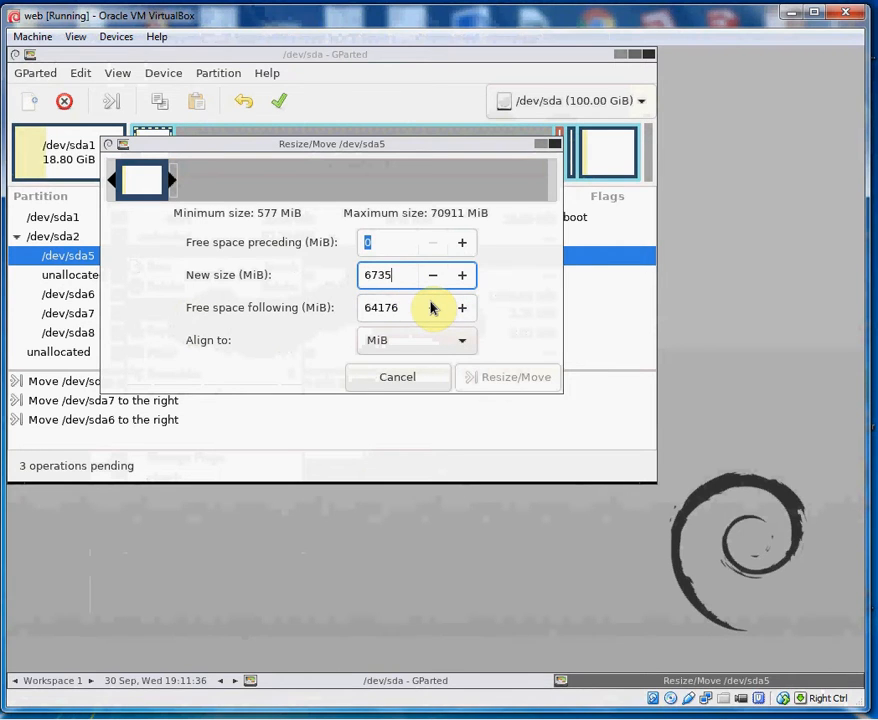
double_click(402, 308)
type("3561")
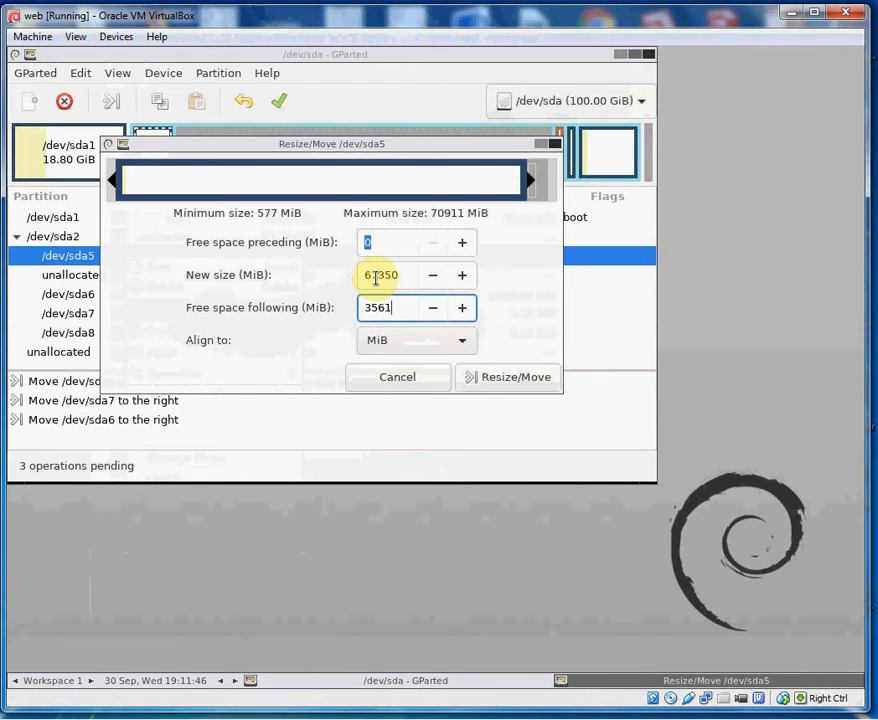
- Raise the new size of /dev/sda5 to the maximum of 70911 MiB, leaving 0 MiB following, and queue the resize
left_click_drag(377, 275, 367, 275)
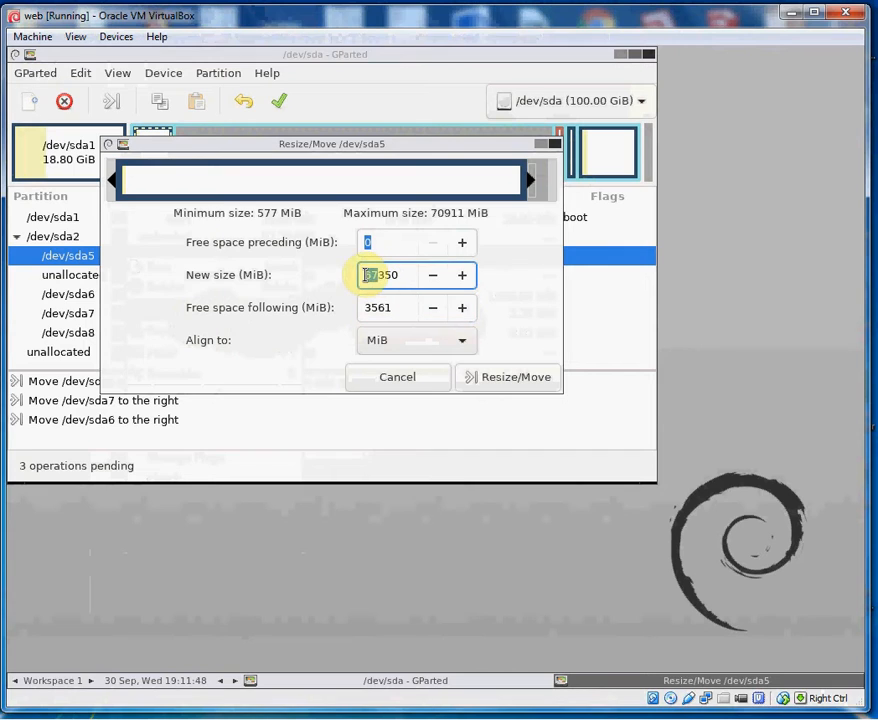
type("7")
left_click(395, 308)
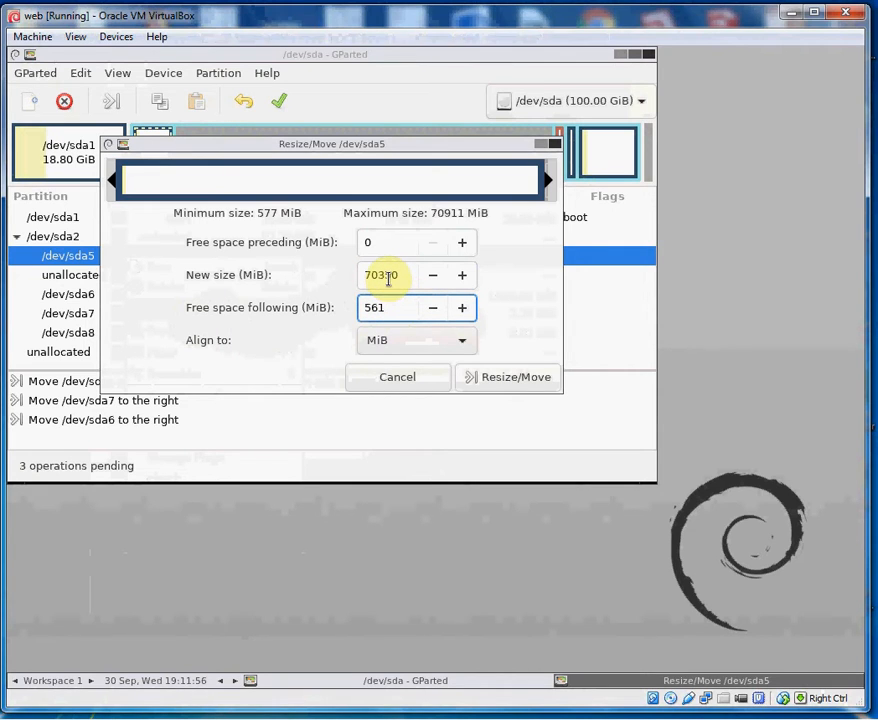
left_click(385, 277)
left_click_drag(381, 277, 376, 278)
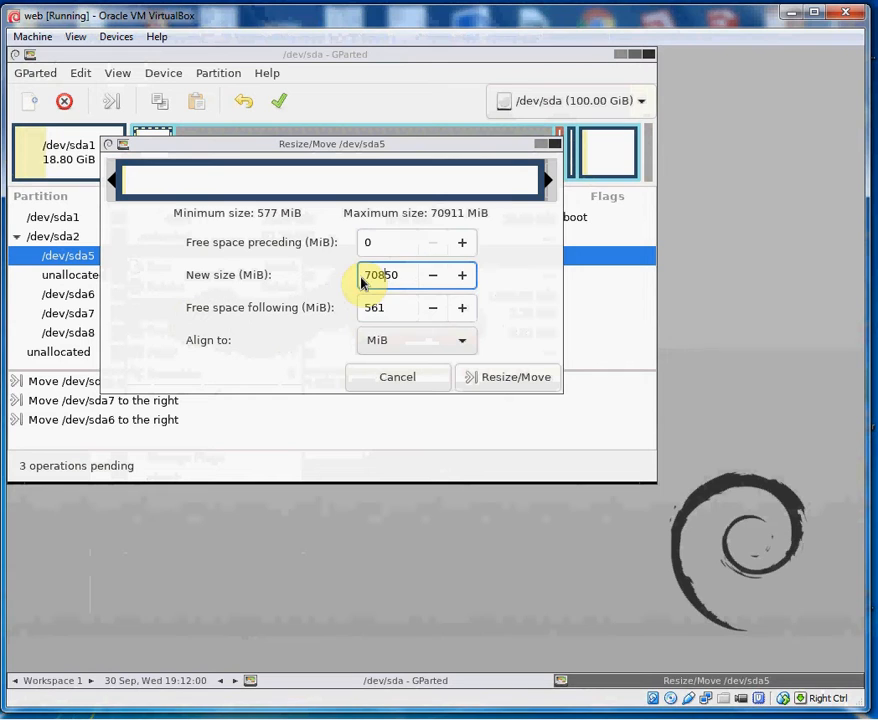
left_click(398, 307)
left_click(463, 276)
double_click(463, 277)
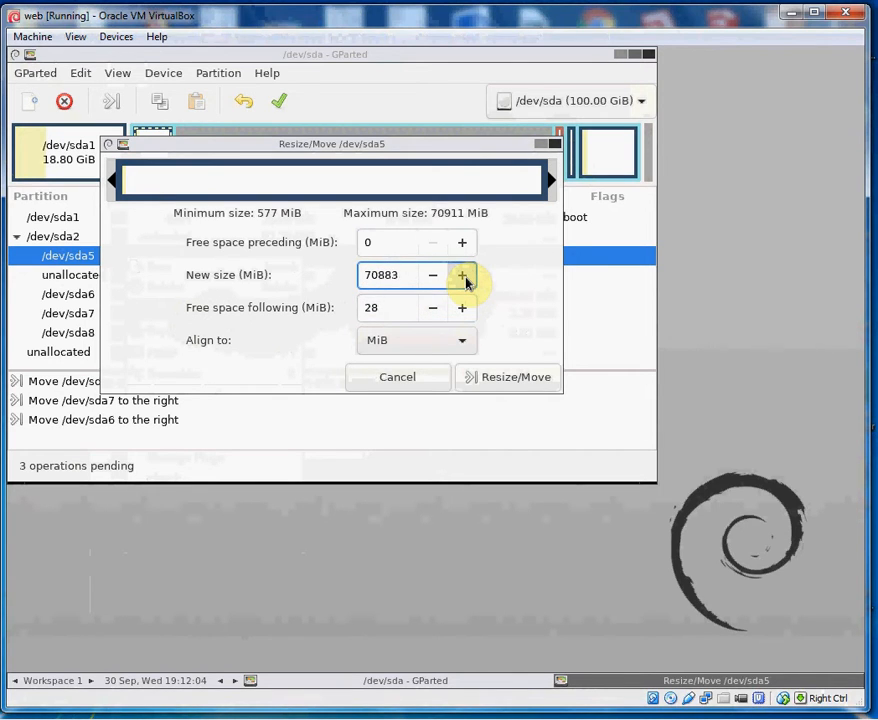
left_click(464, 279)
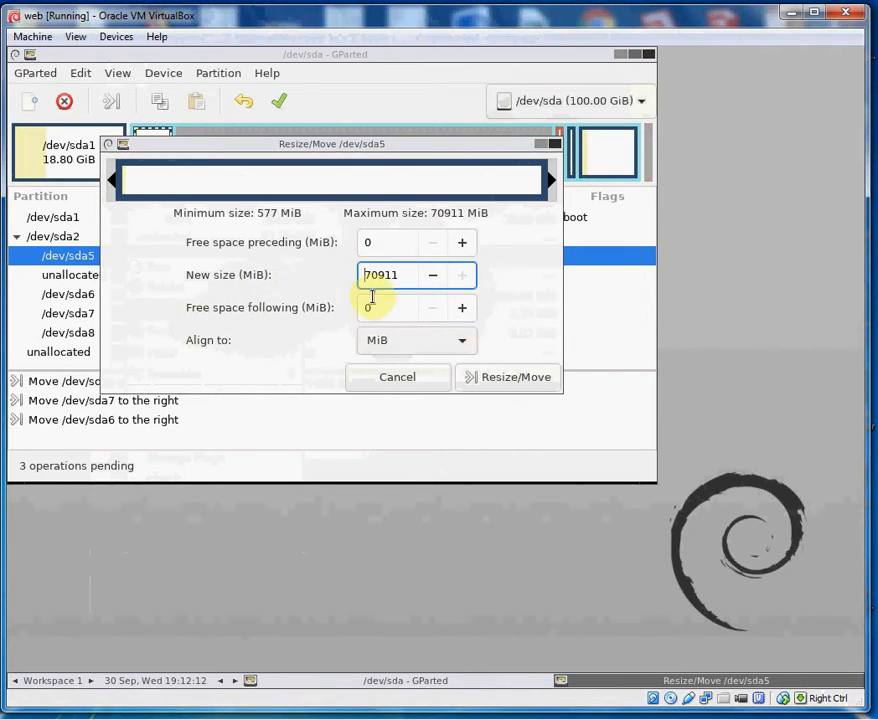
left_click(503, 380)
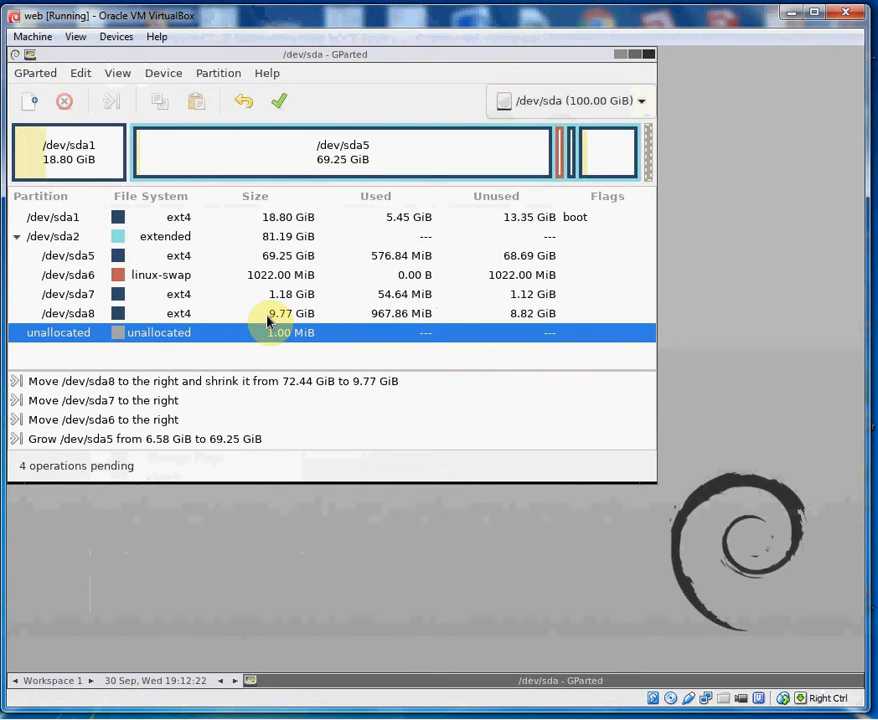
- Apply all pending partition operations to /dev/sda and close the progress report once they complete
left_click(282, 104)
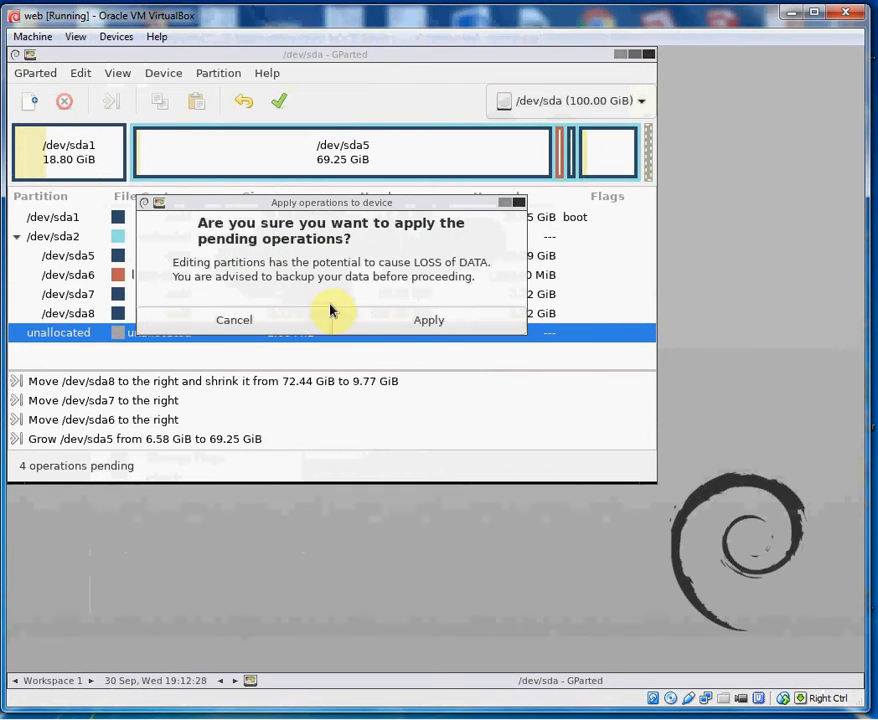
left_click(428, 322)
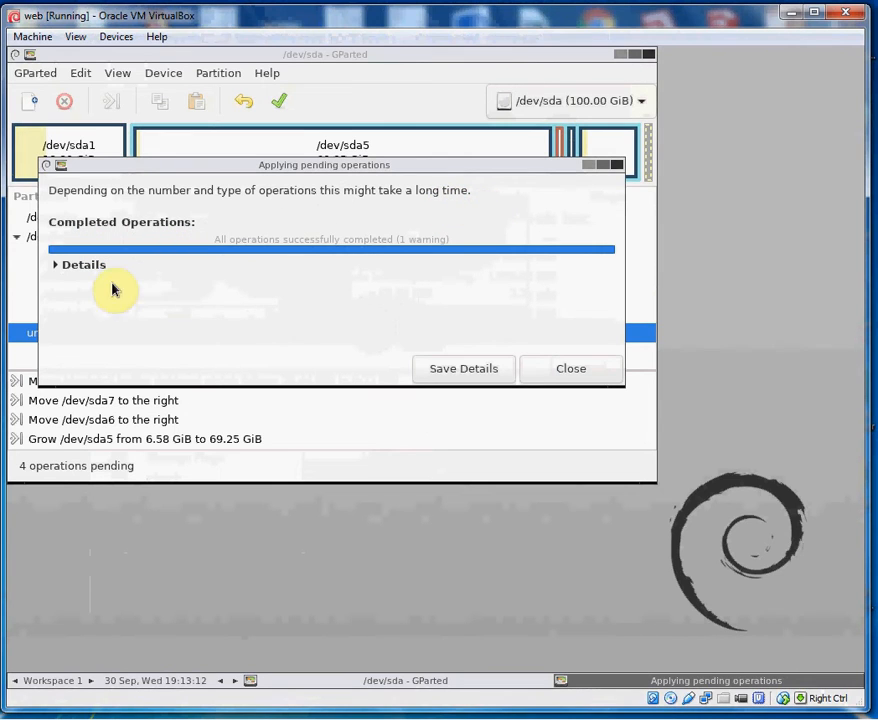
left_click(574, 372)
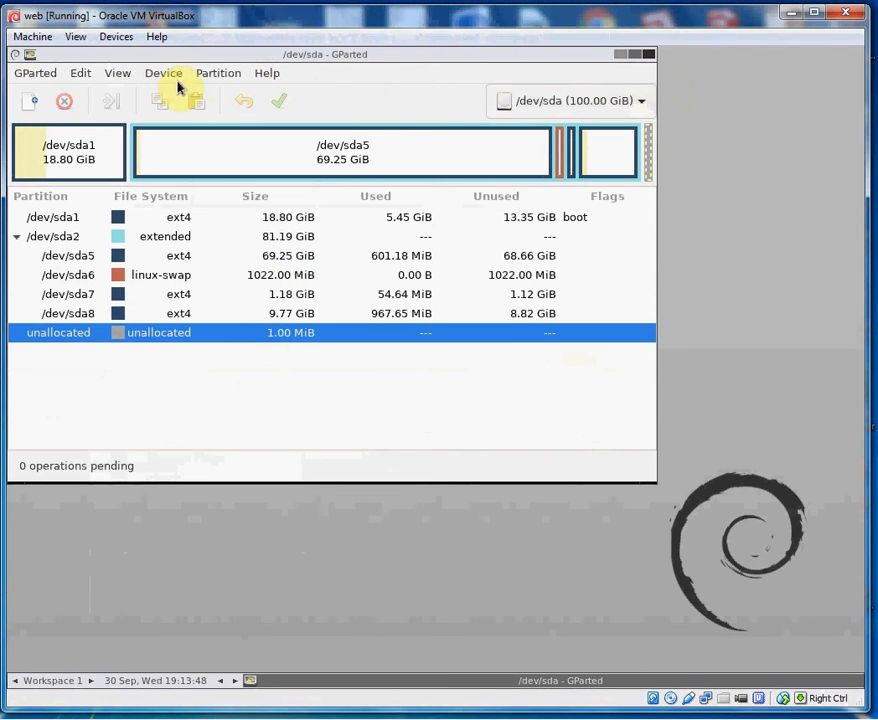
- Quit GParted and close the "web" virtual machine, powering it off
left_click_drag(353, 82, 481, 188)
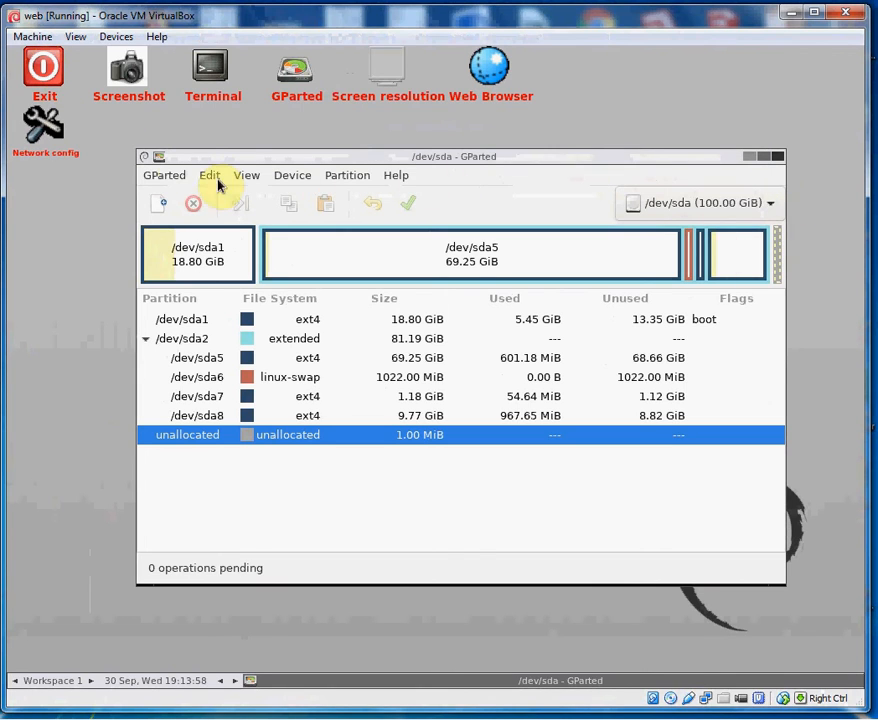
left_click(168, 178)
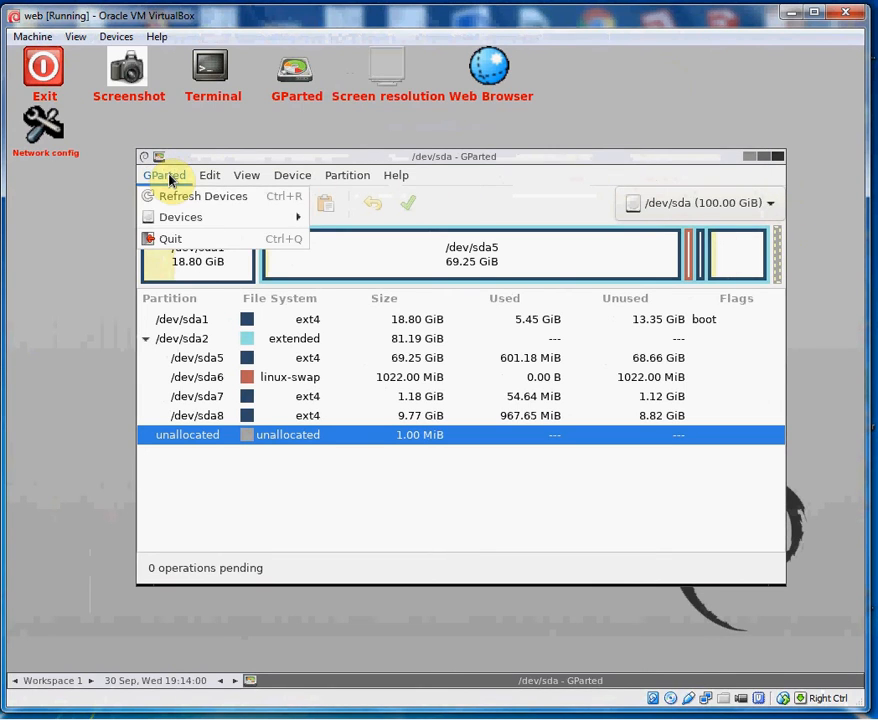
left_click(166, 238)
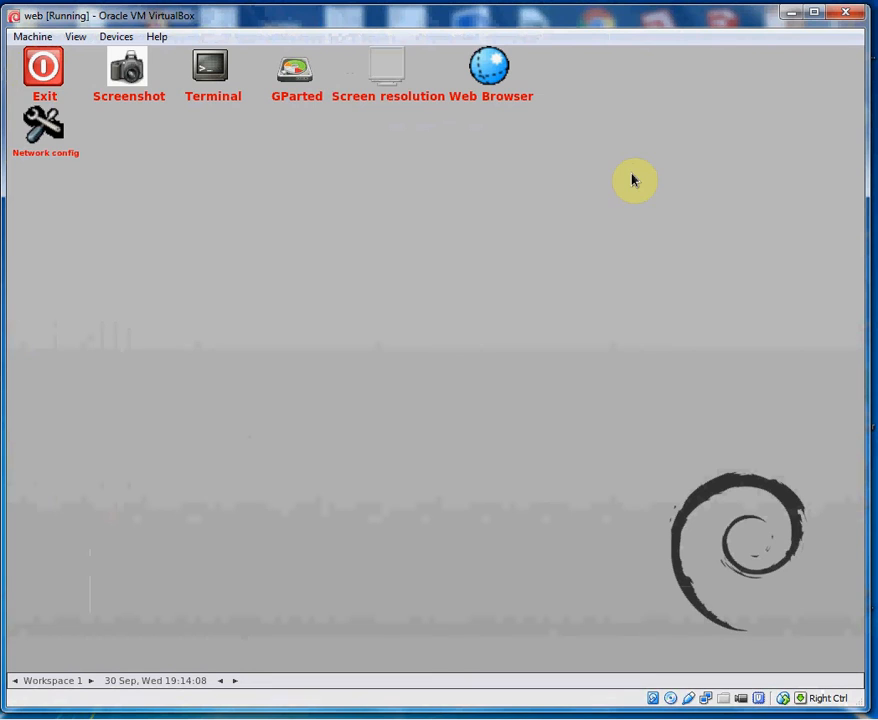
left_click(846, 12)
left_click(365, 411)
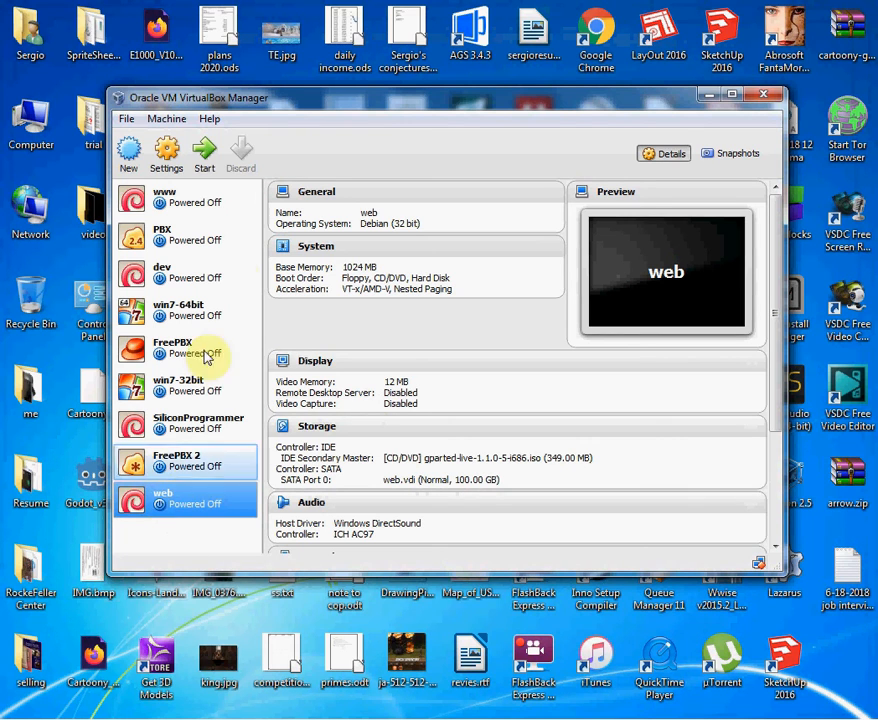
- In the "web" machine's storage settings, replace the gparted-live ISO in the IDE CD/DVD drive with Host Drive 'F:' and save
left_click(167, 155)
left_click(231, 240)
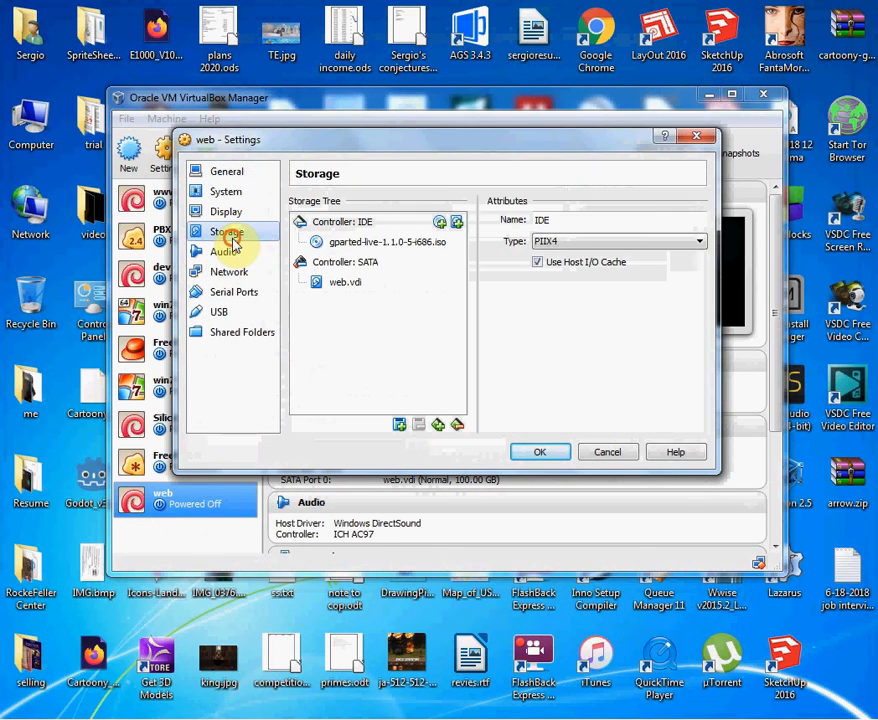
left_click(406, 243)
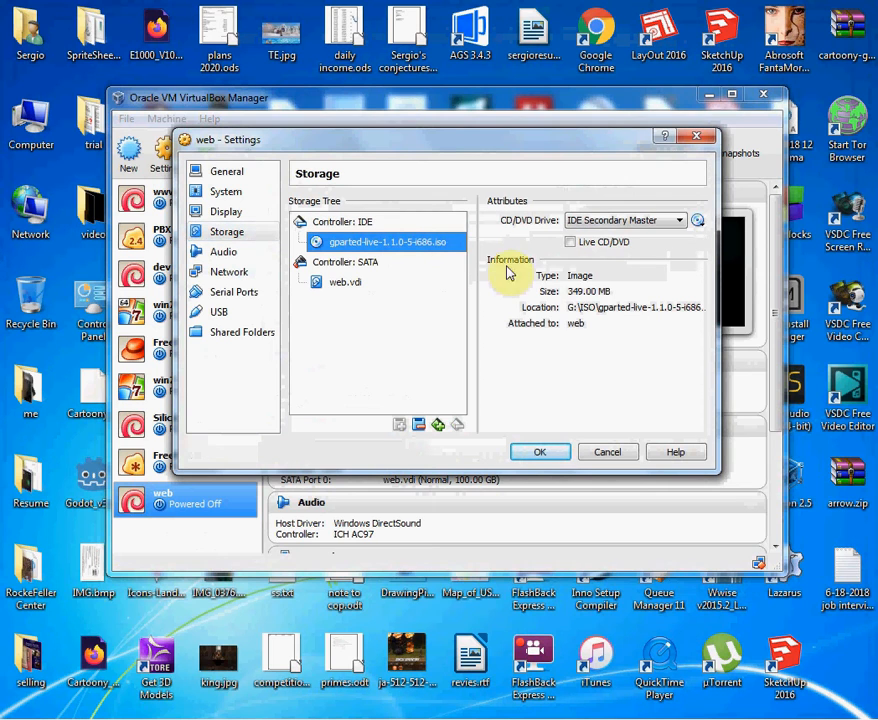
left_click(698, 221)
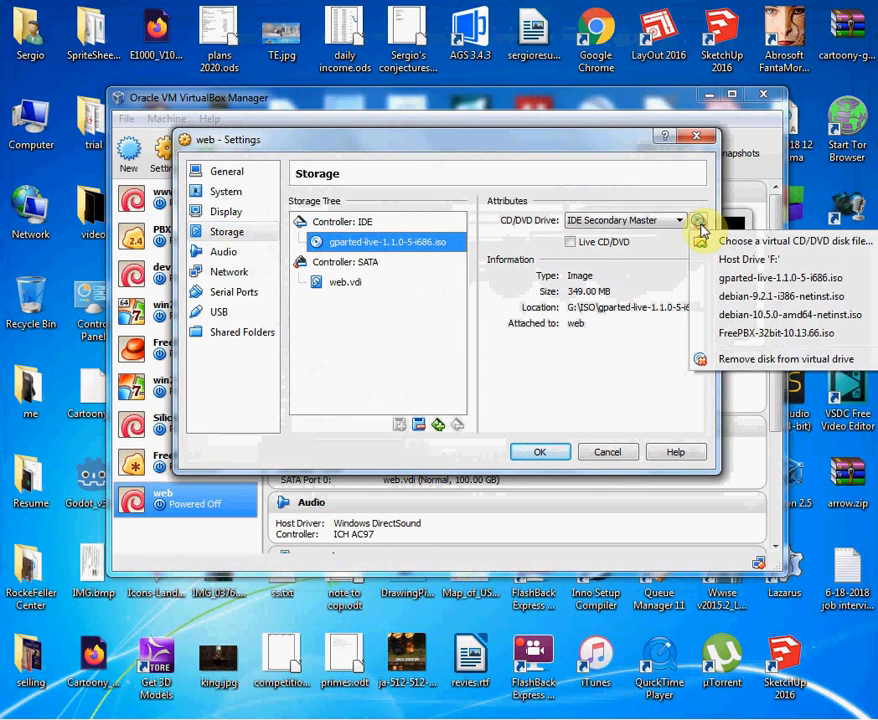
left_click(730, 262)
left_click(537, 452)
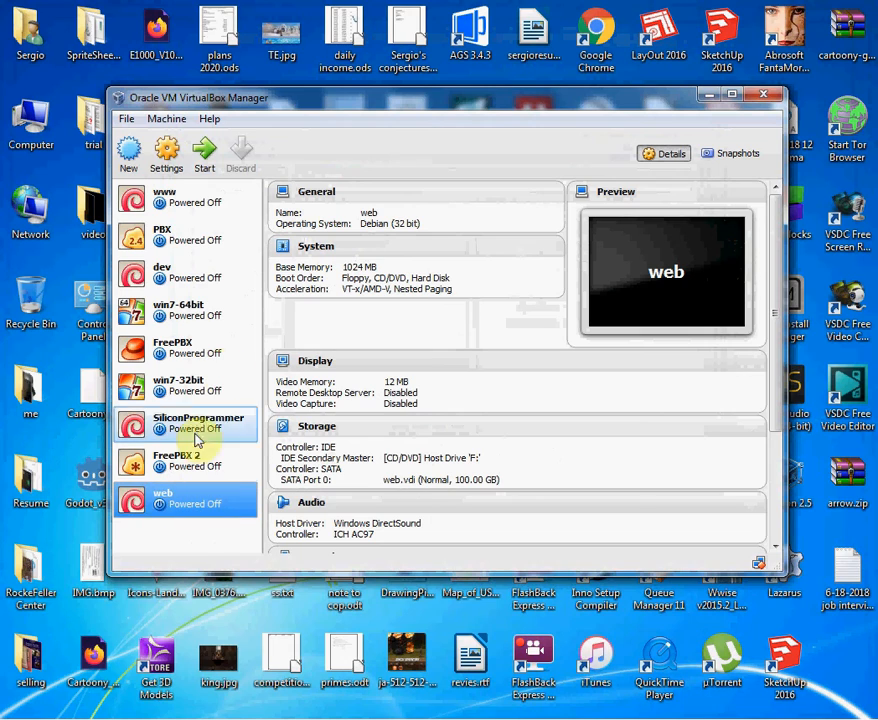
- Start the "web" virtual machine and let it boot to the Debian login screen
left_click(207, 158)
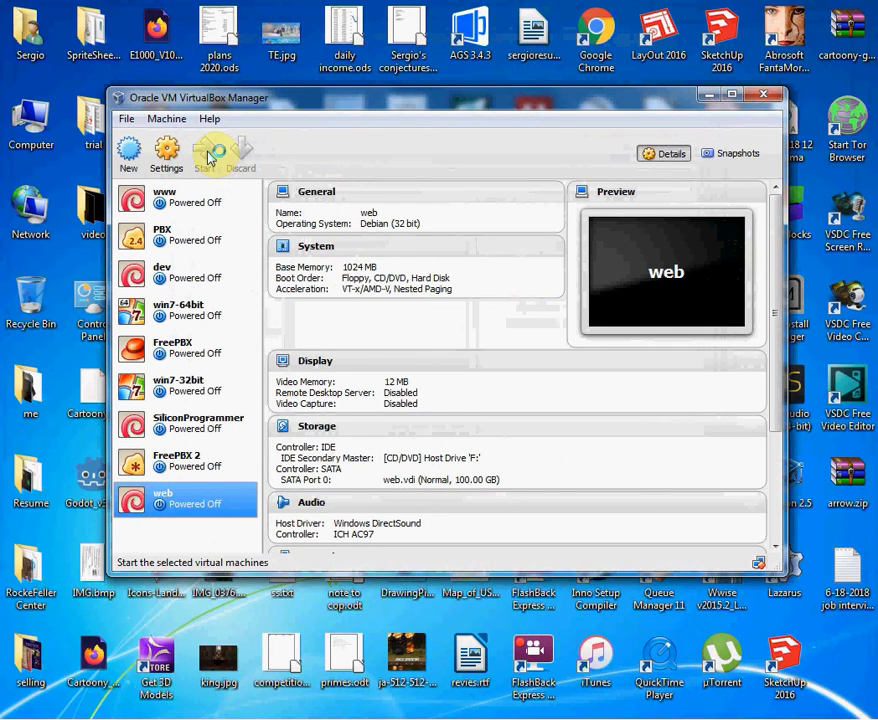
left_click(208, 157)
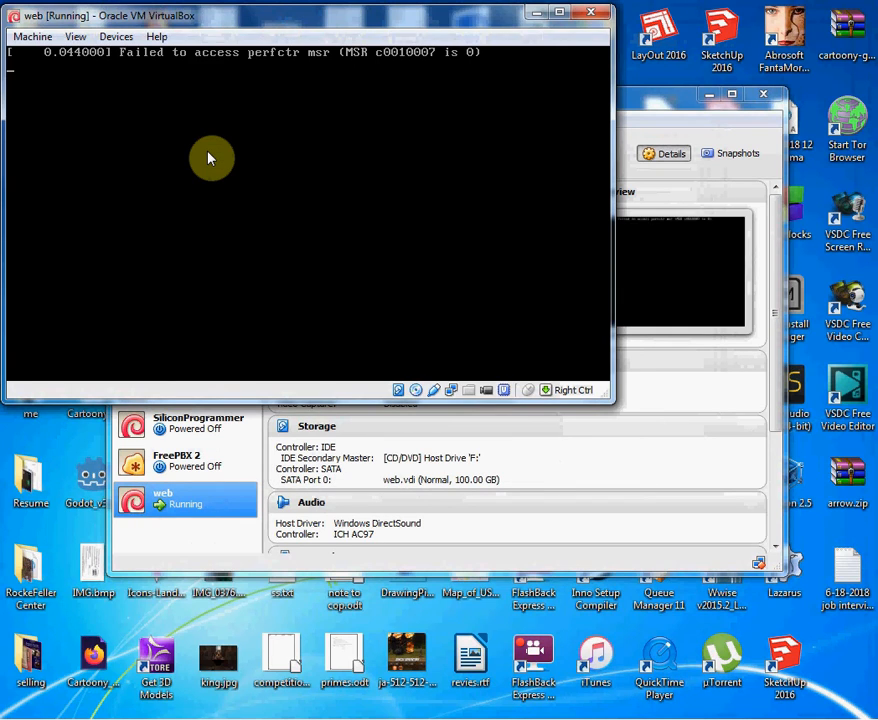
left_click(208, 152)
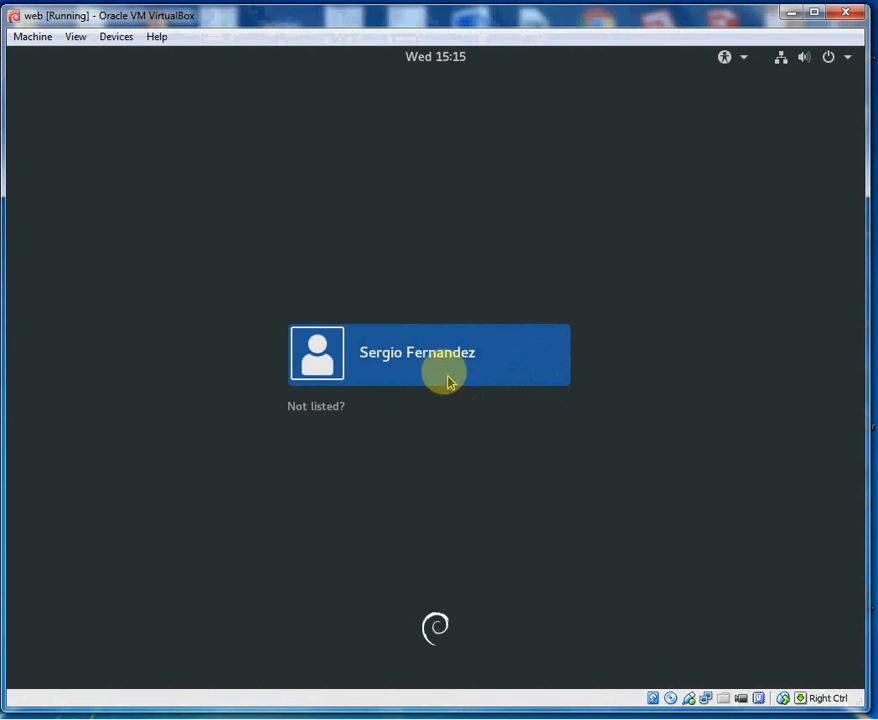
- Sign in to Debian with the listed user account by entering the account password
left_click(440, 373)
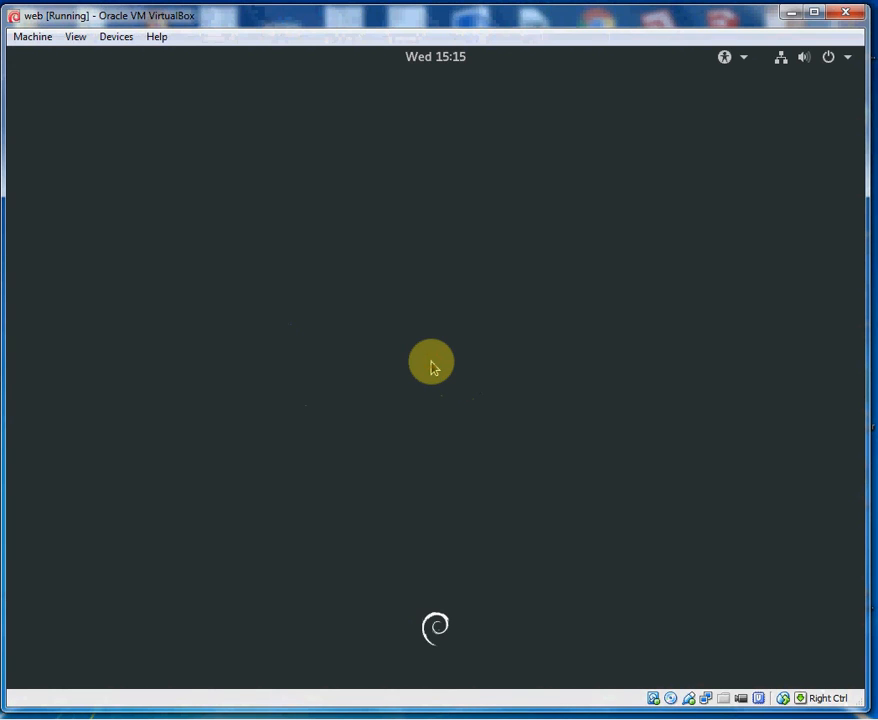
type("******")
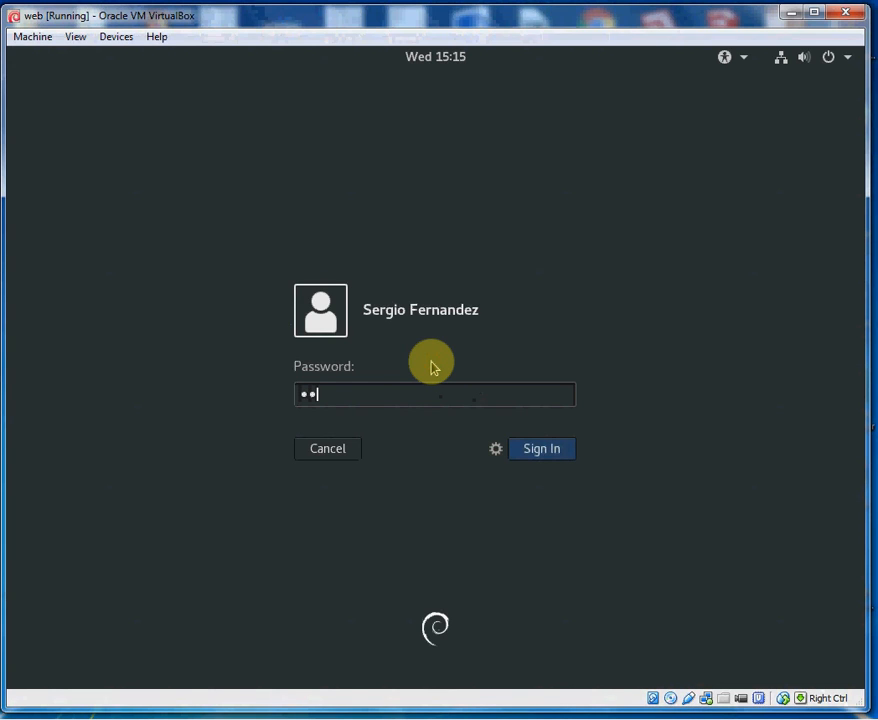
type("**")
key("Return")
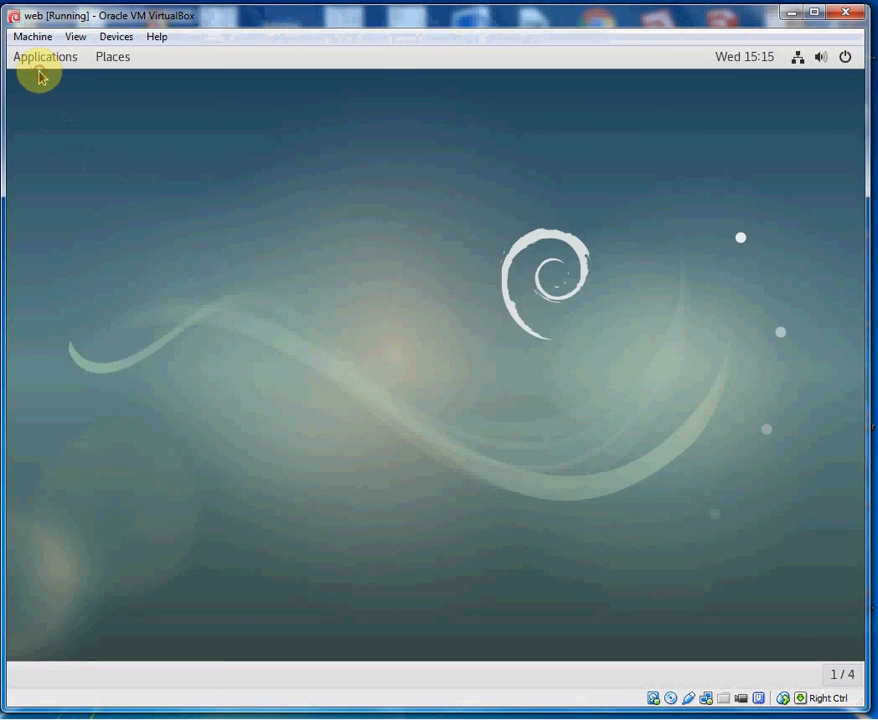
- Open the Disks utility and inspect the details of Partition 5 (/dev/sda5) on the hard disk
left_click(37, 57)
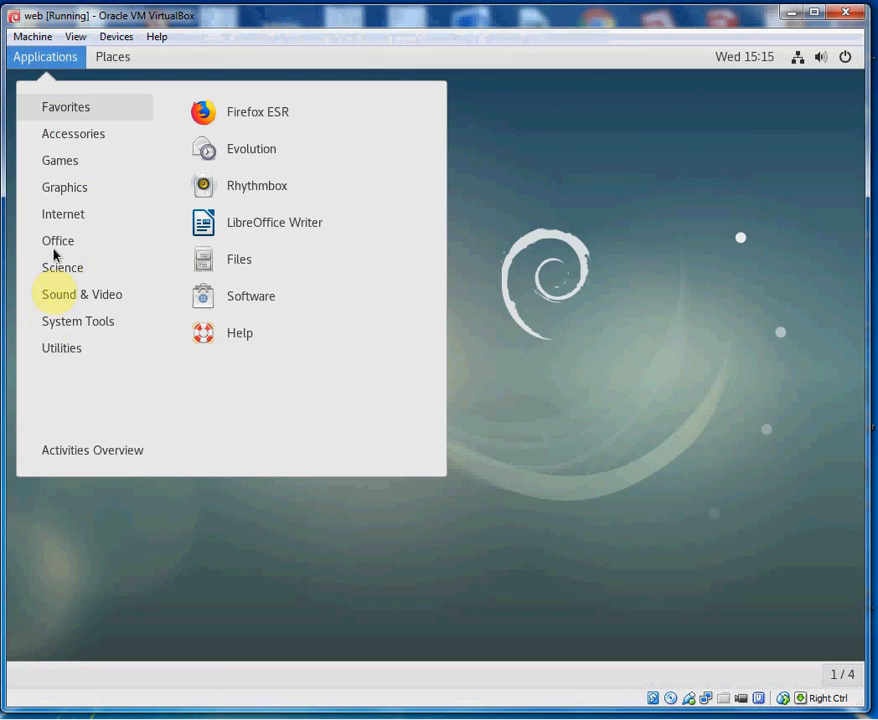
mouse_move(72, 356)
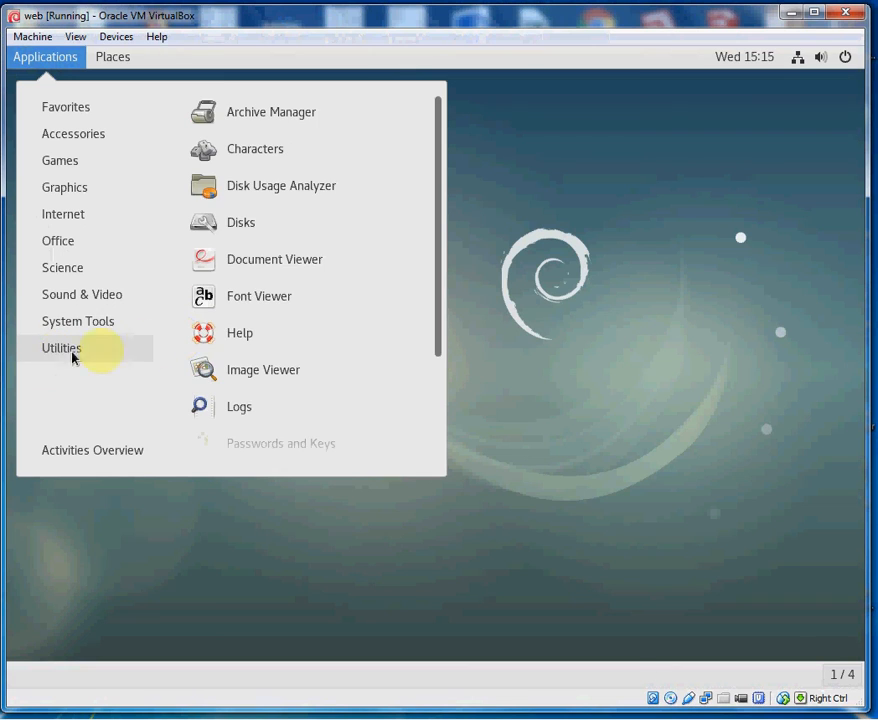
left_click(251, 229)
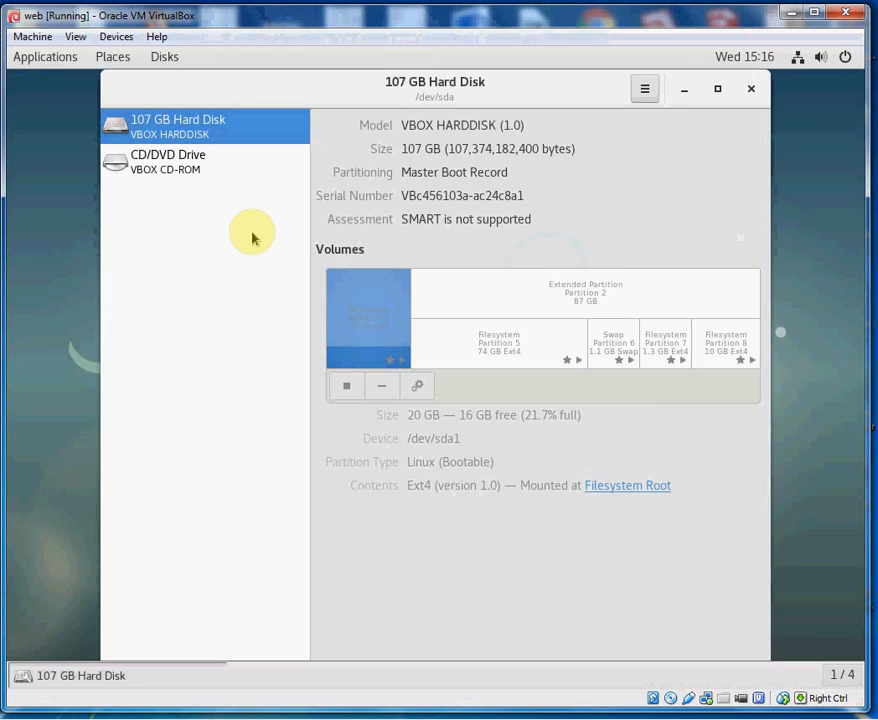
left_click(504, 344)
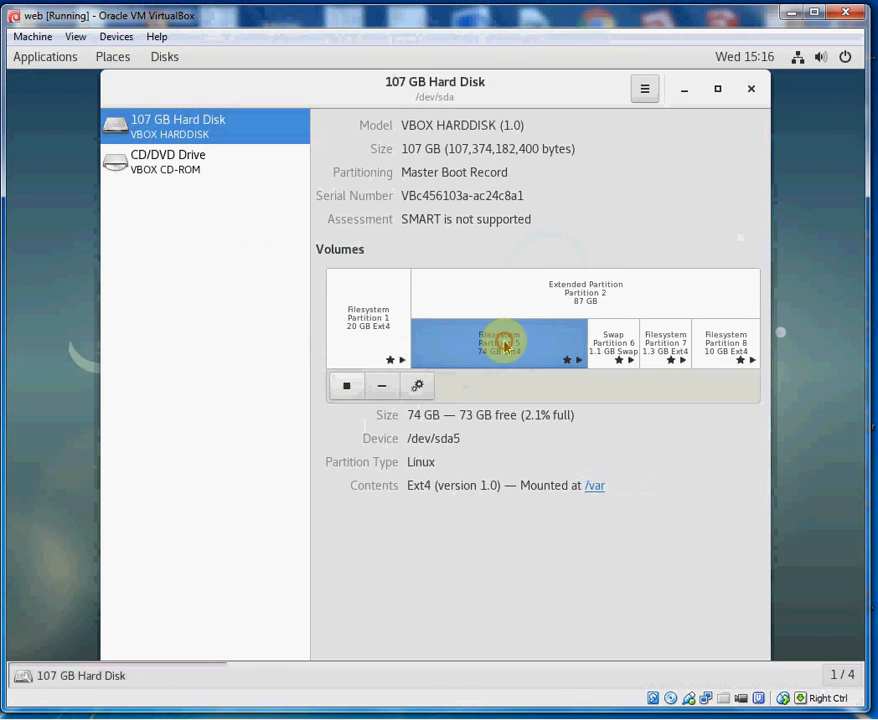